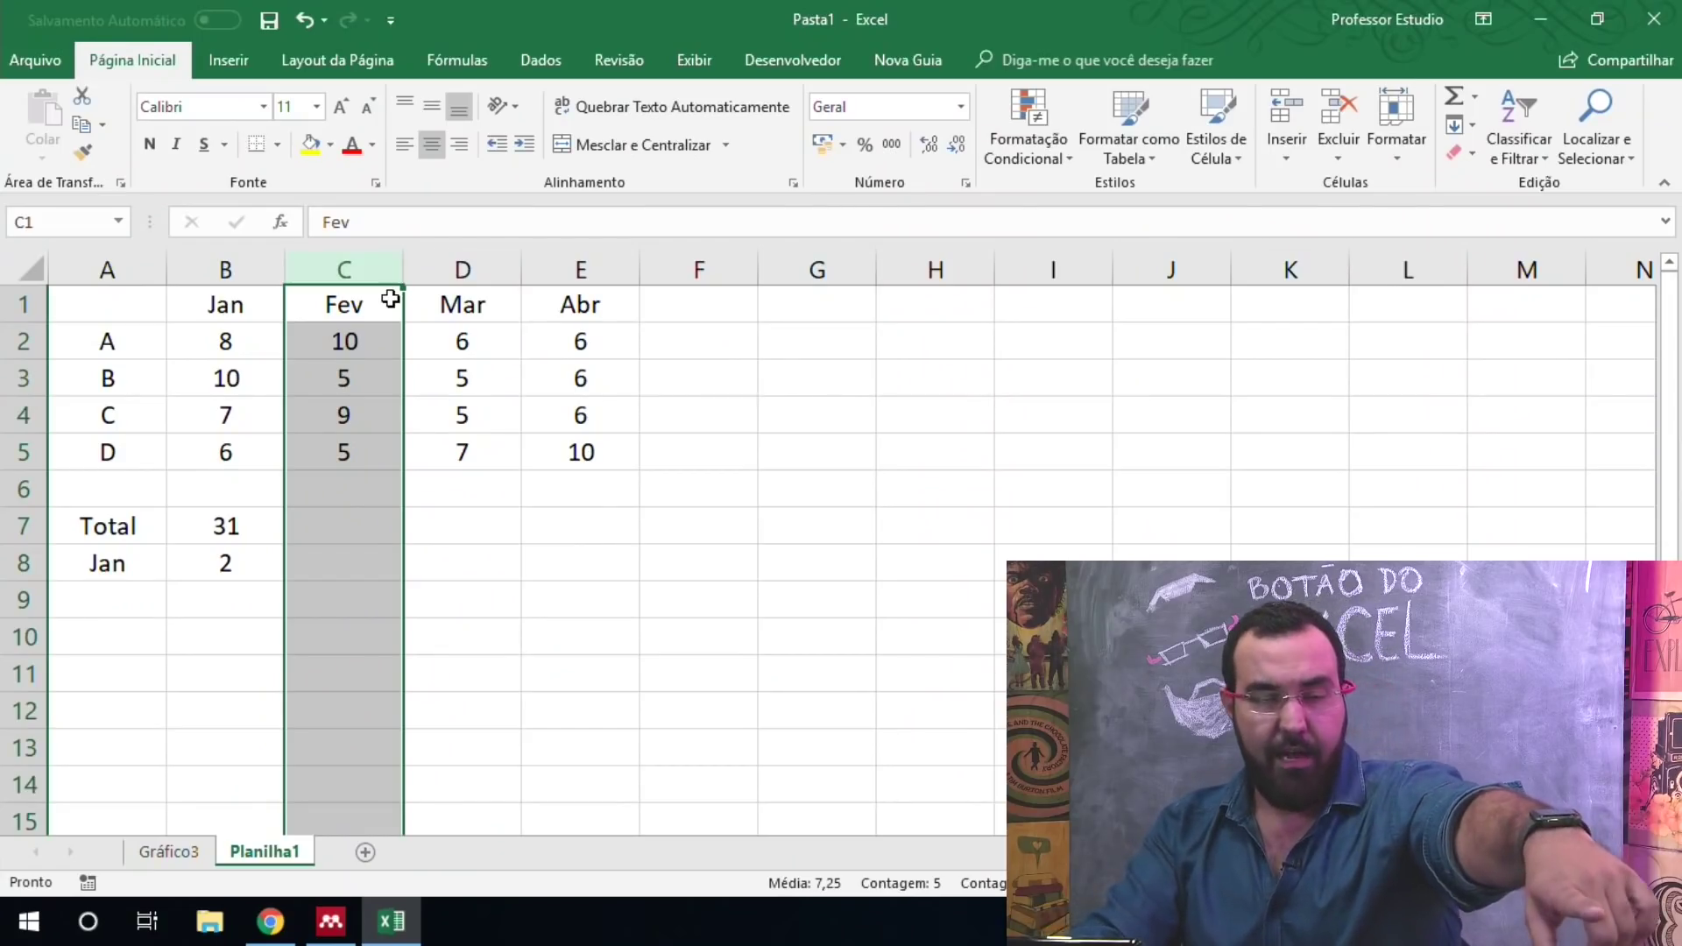
Step: Select the Fev, Mar and Abr data block C1:E5, extending from the Fev header to the table's edges
{"action": "left_click", "coordinate": [390, 299]}
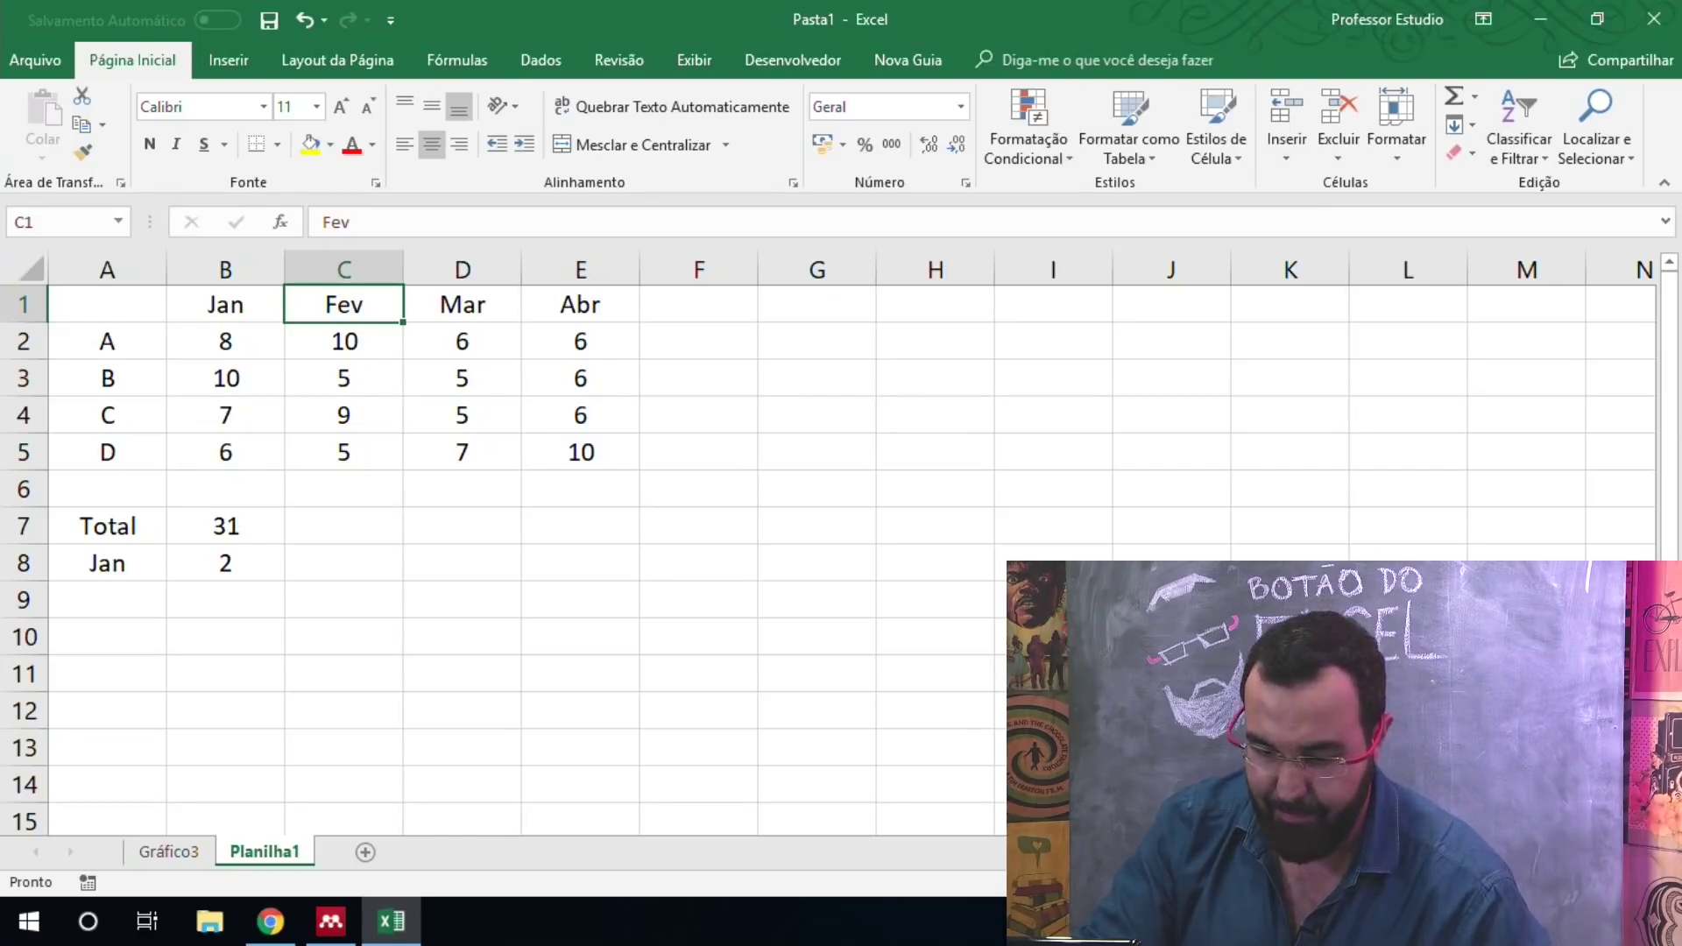
{"action": "key", "text": "ctrl+shift+Down"}
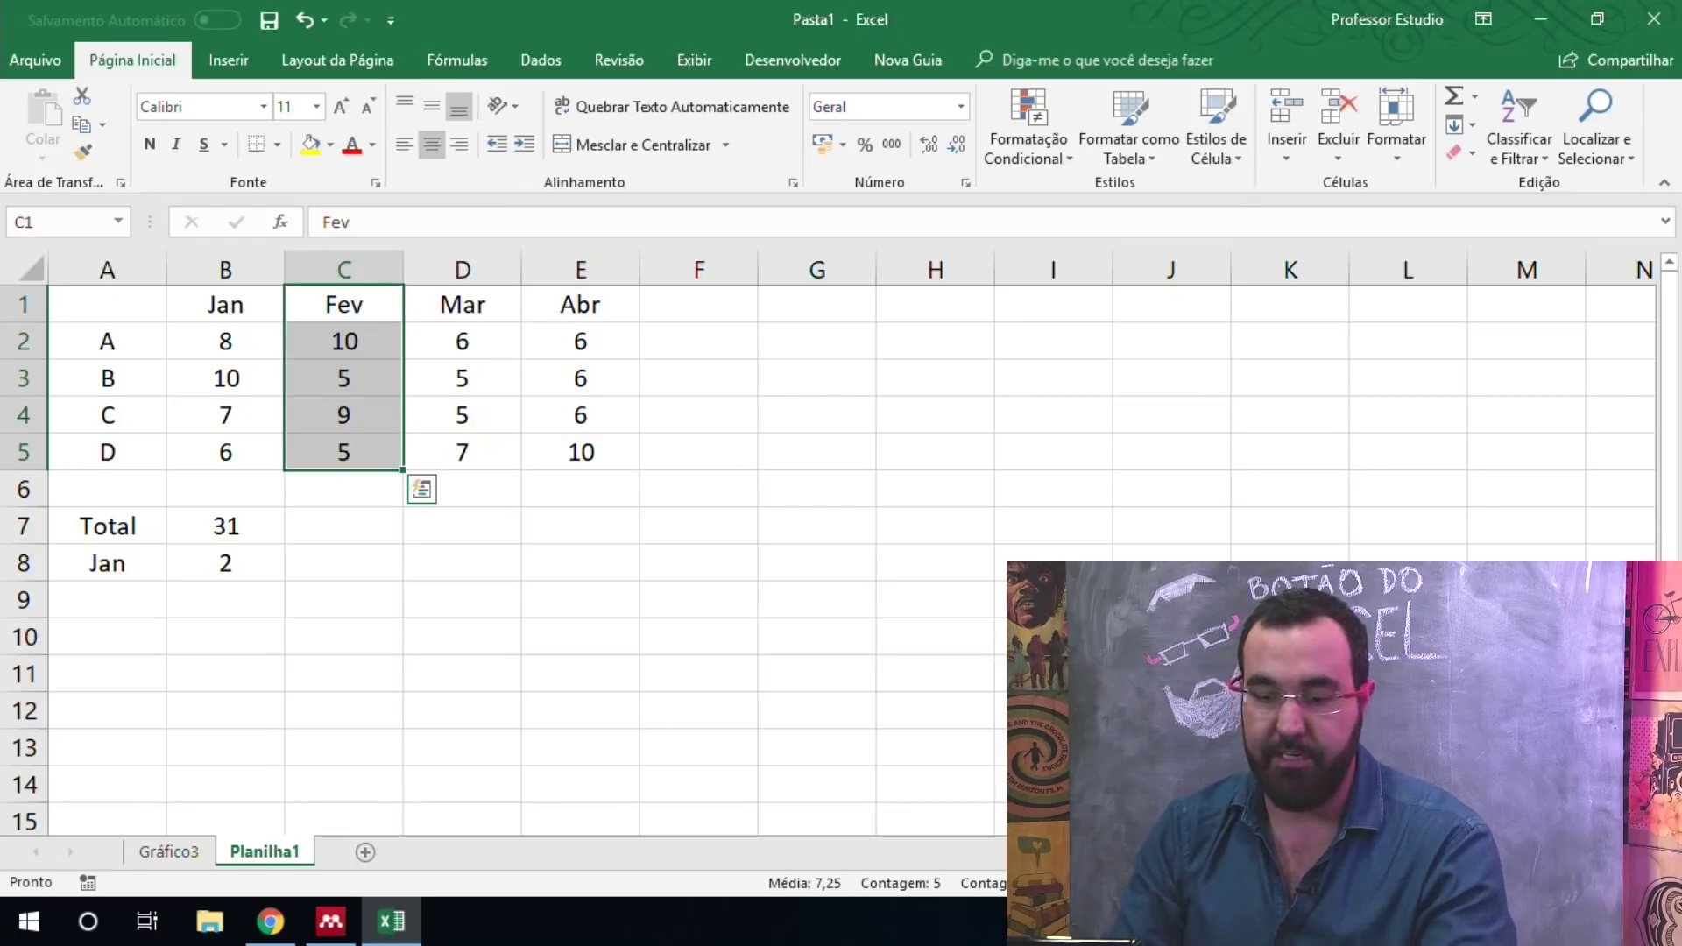
{"action": "key", "text": "ctrl+shift+Right"}
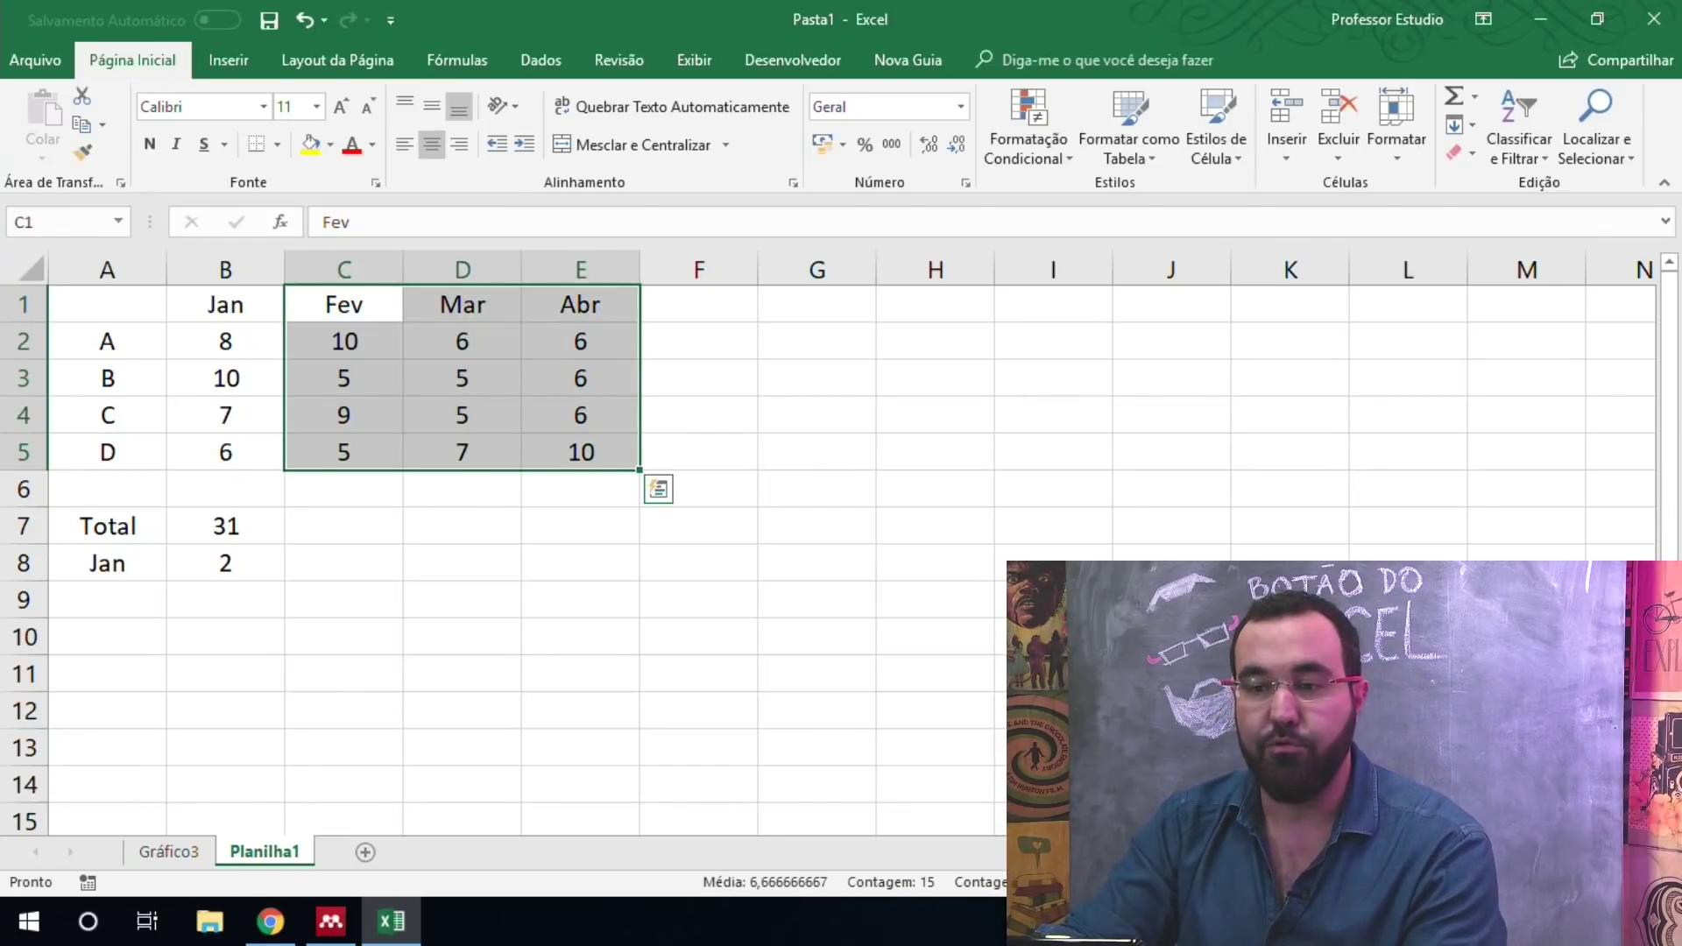
Step: Repeatedly cycle the selection anchored at the Fev header around the table's edges, through the header row and the data rows
{"action": "key", "text": "ctrl+shift+Up"}
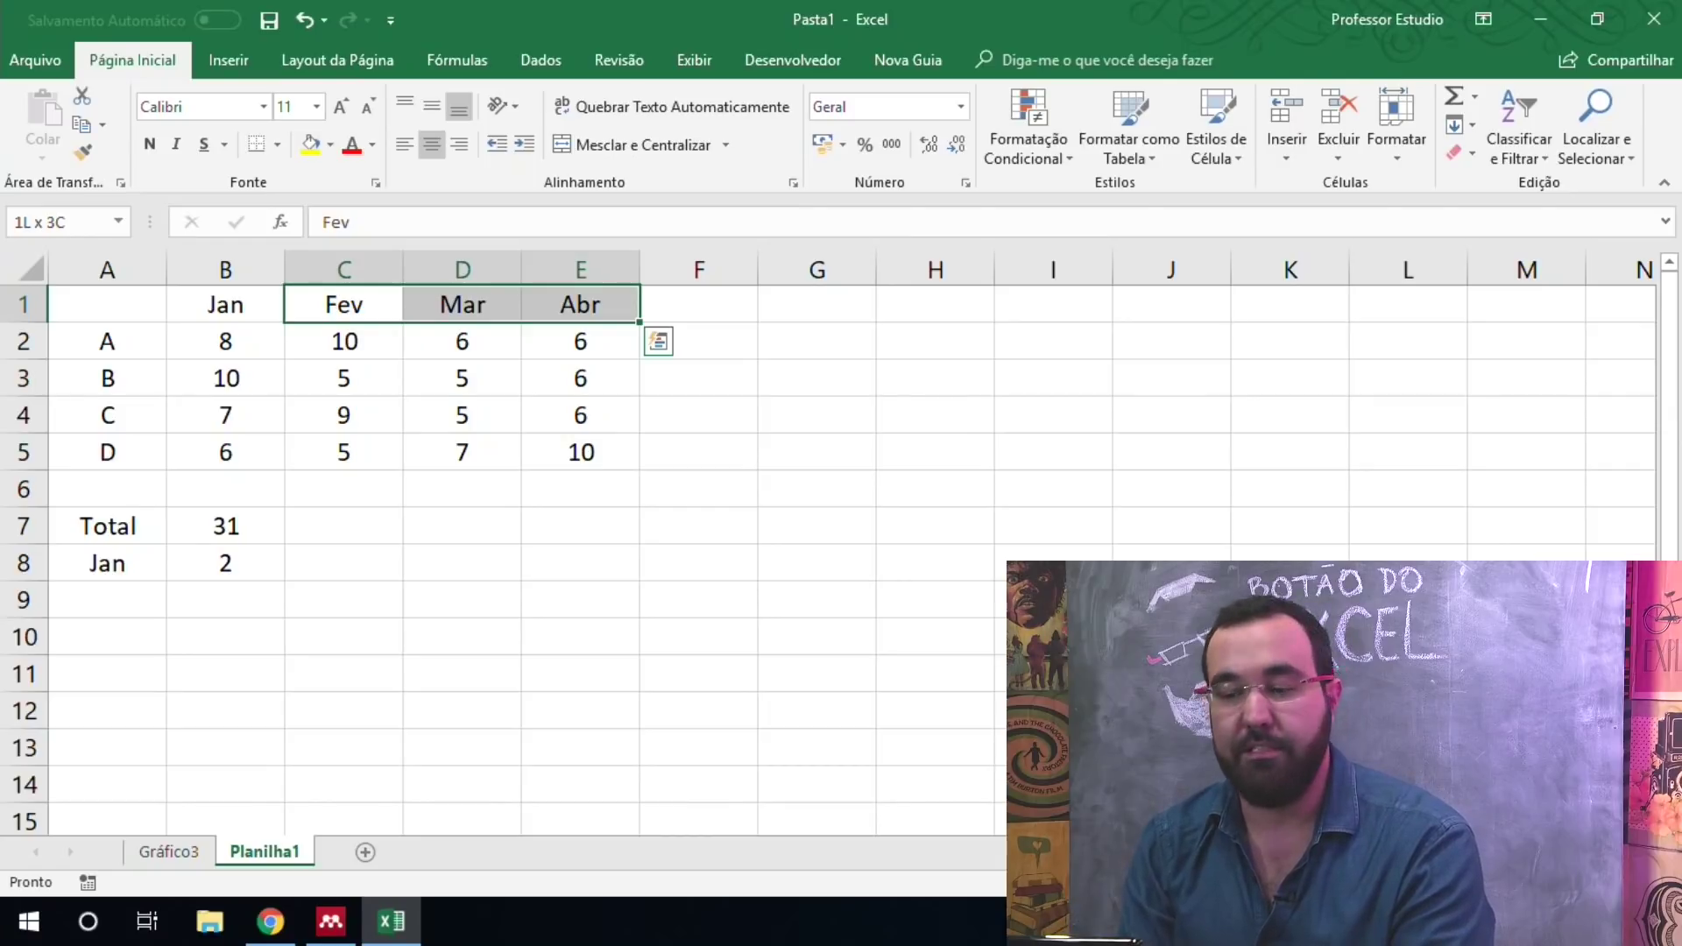
{"action": "key", "text": "ctrl+shift+Left"}
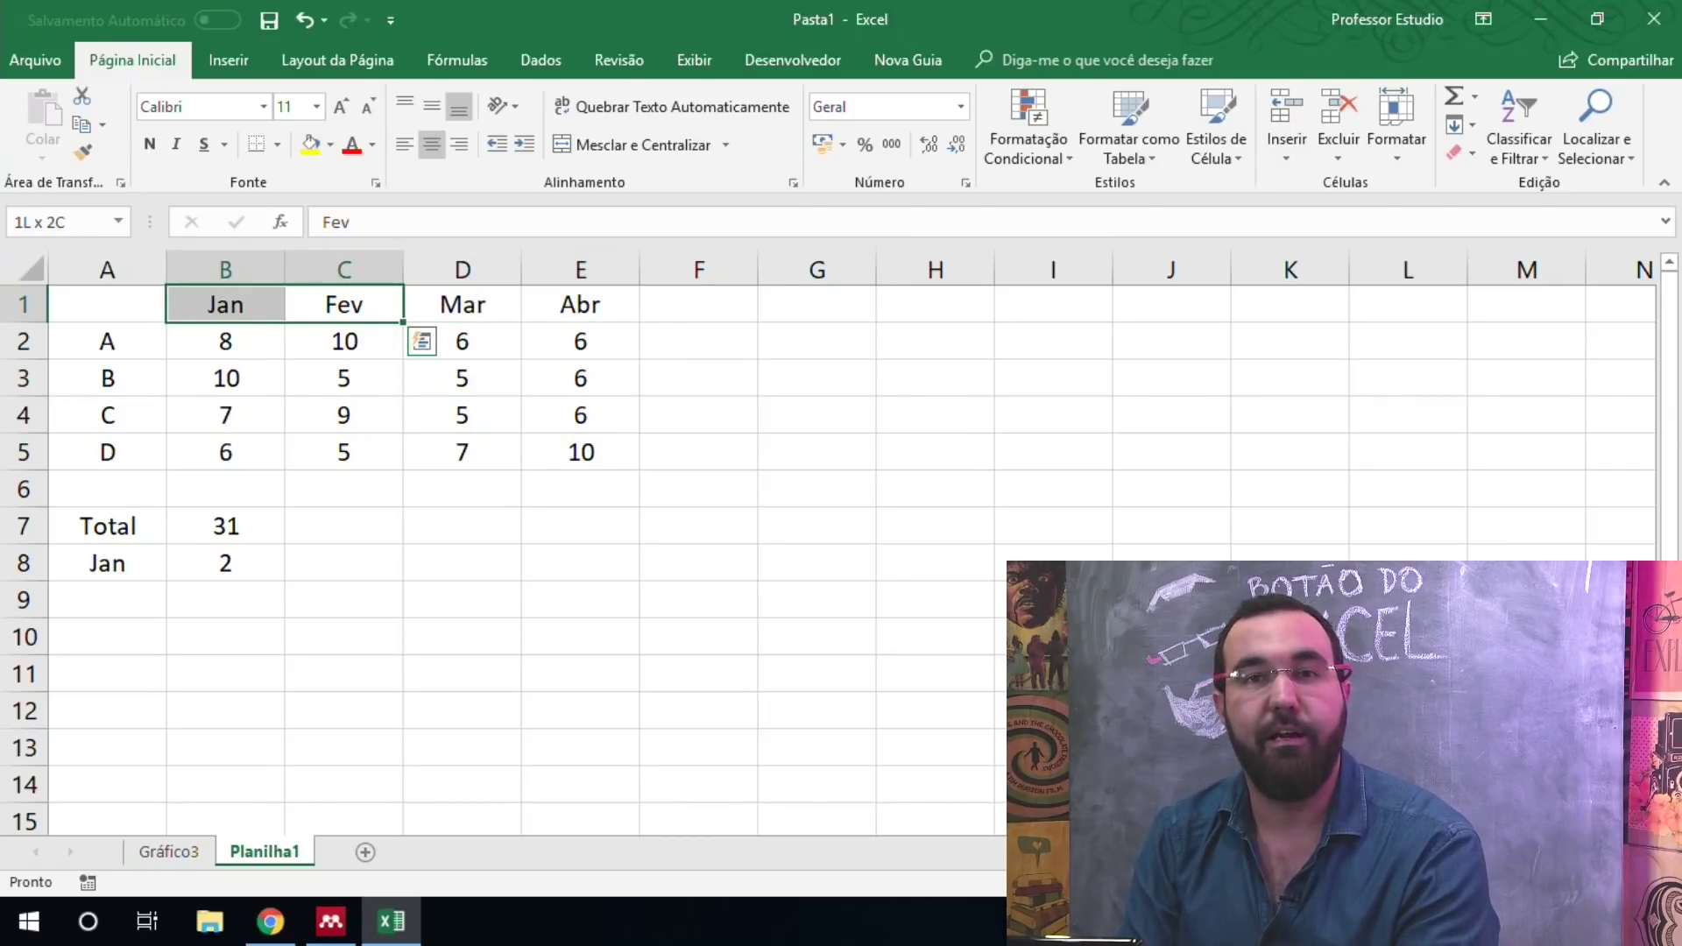
{"action": "key", "text": "ctrl+shift+Down"}
{"action": "key", "text": "ctrl+shift+Right"}
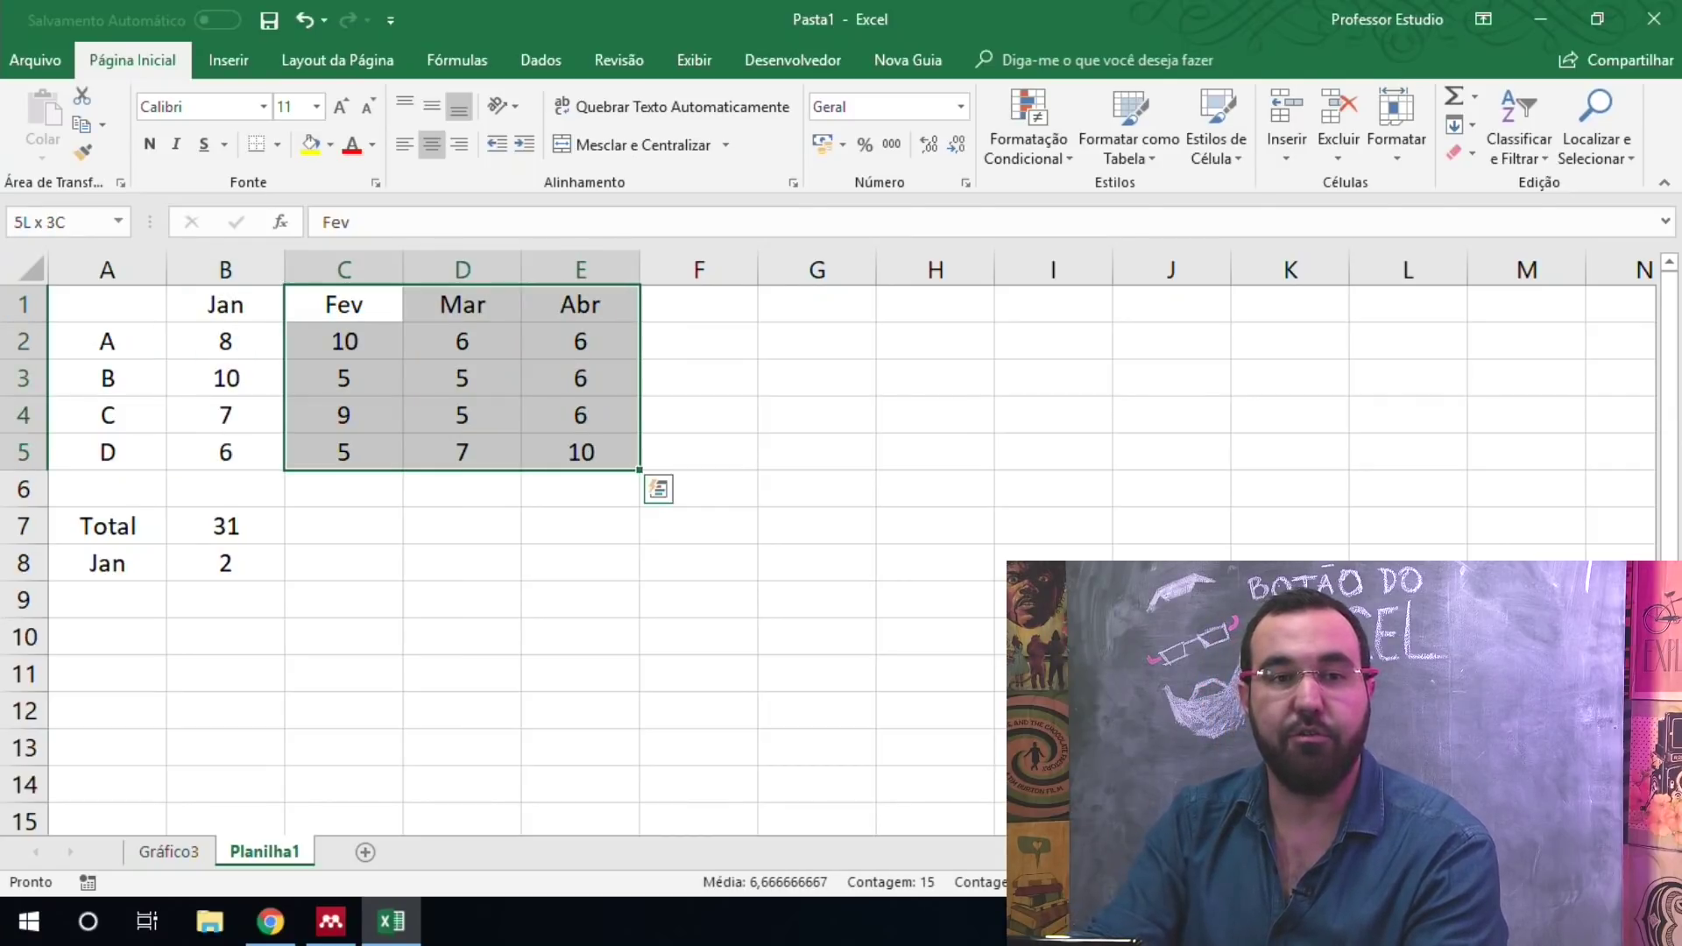
{"action": "key", "text": "ctrl+shift+Up"}
{"action": "key", "text": "ctrl+shift+Left"}
{"action": "key", "text": "ctrl+shift+Down"}
{"action": "key", "text": "ctrl+shift+Right"}
{"action": "key", "text": "ctrl+shift+Up"}
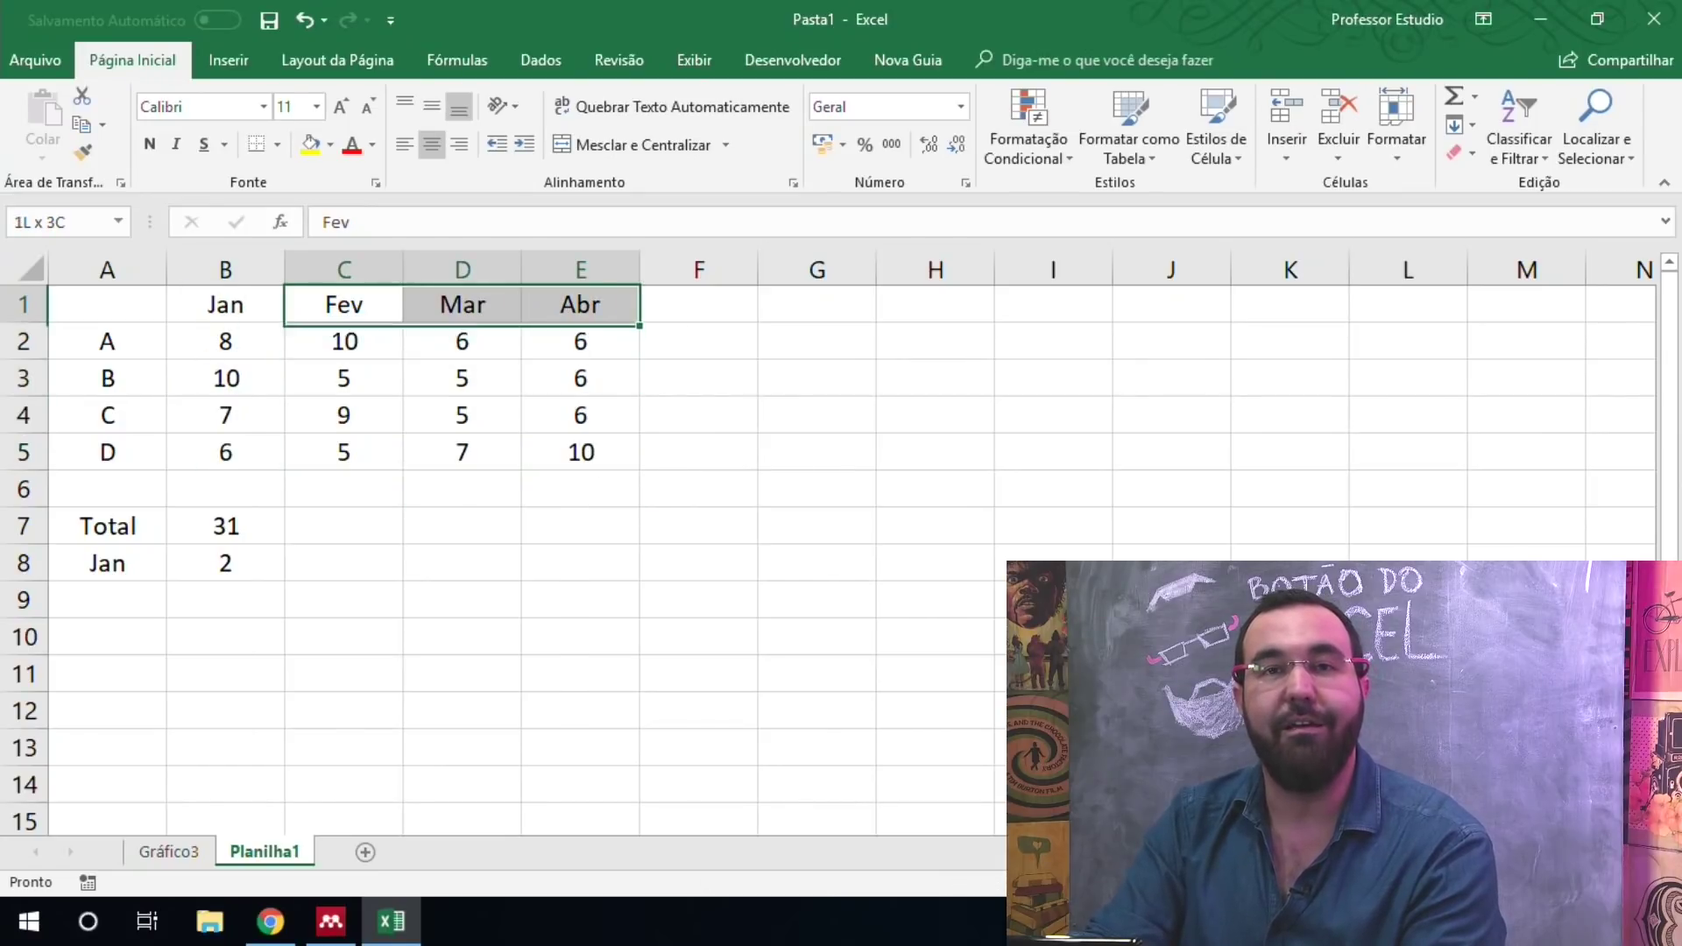
{"action": "key", "text": "ctrl+shift+Left"}
{"action": "key", "text": "ctrl+shift+Down"}
{"action": "key", "text": "ctrl+shift+Right"}
{"action": "key", "text": "ctrl+shift+Up"}
{"action": "key", "text": "ctrl+shift+Left"}
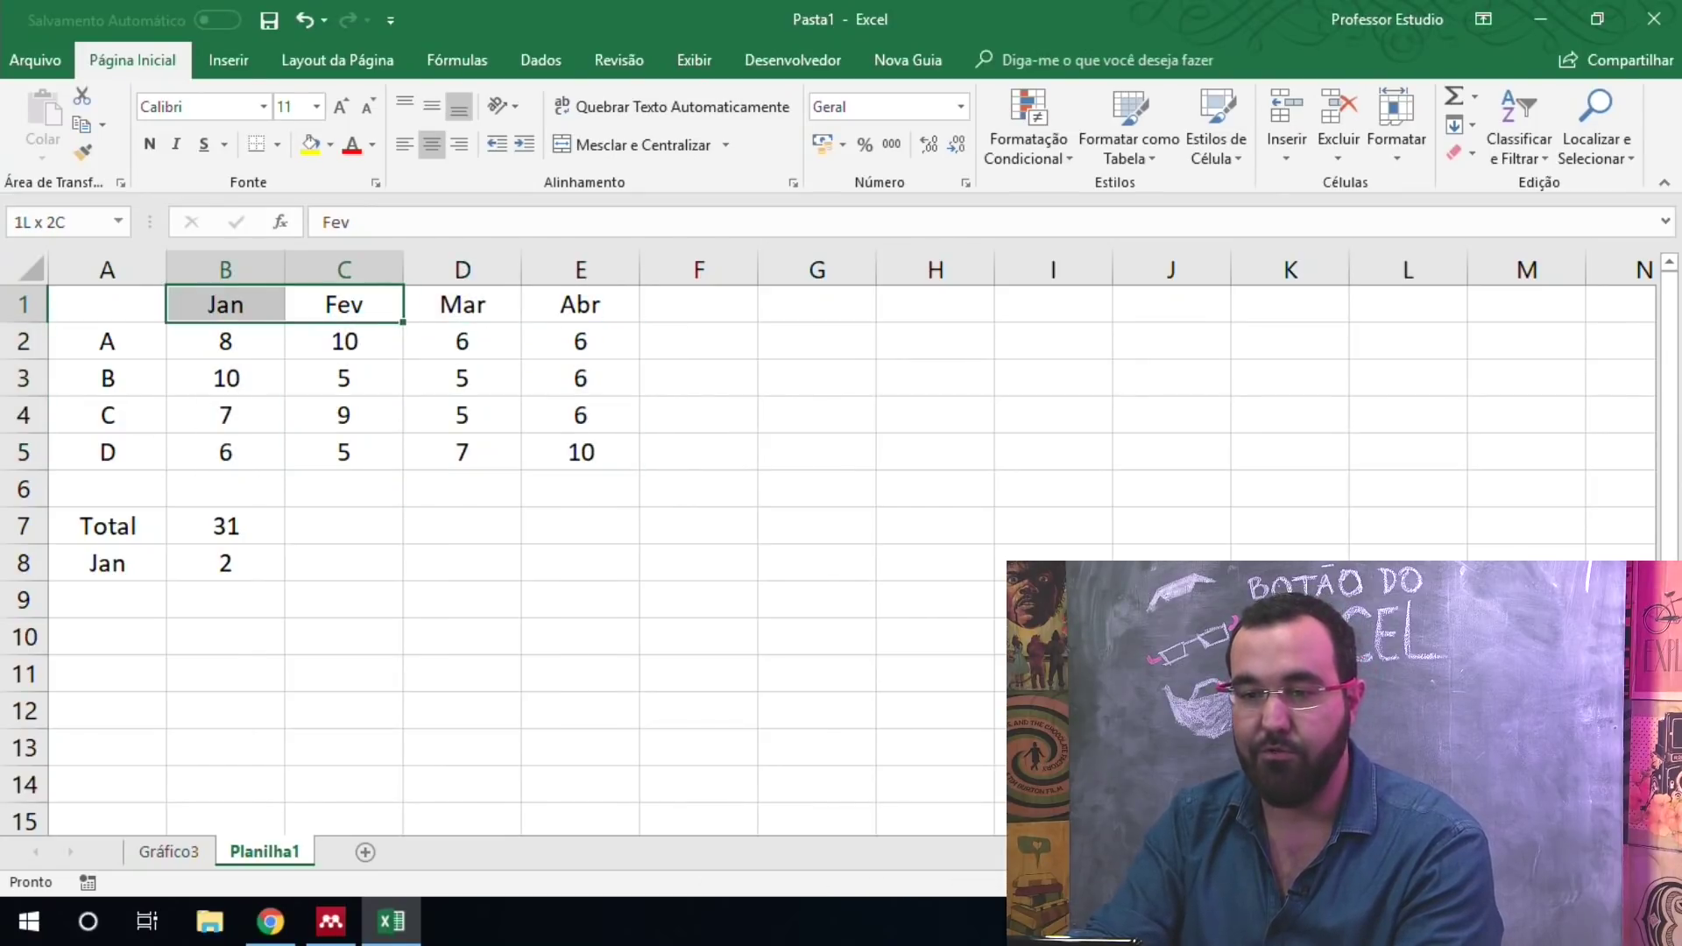
{"action": "key", "text": "ctrl+shift+Down"}
{"action": "key", "text": "ctrl+shift+Right"}
{"action": "key", "text": "ctrl+shift+Up"}
{"action": "key", "text": "ctrl+shift+Left"}
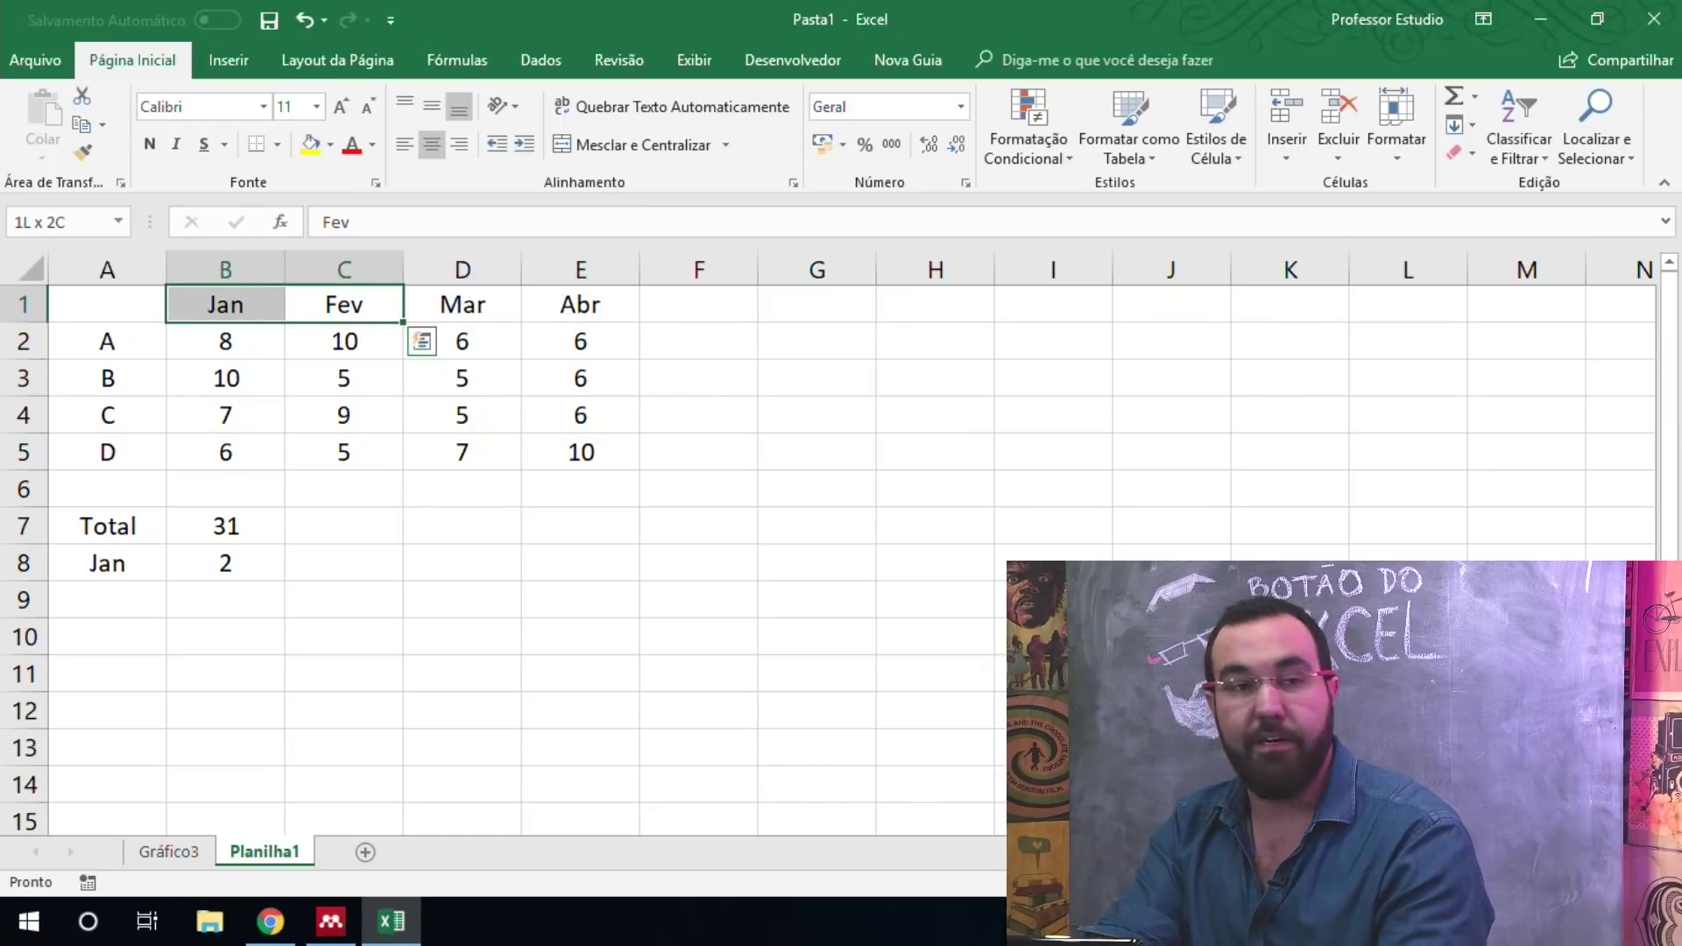
{"action": "key", "text": "ctrl+shift+Down"}
{"action": "key", "text": "ctrl+shift+Left"}
{"action": "key", "text": "shift+Right"}
{"action": "key", "text": "ctrl+shift+Right"}
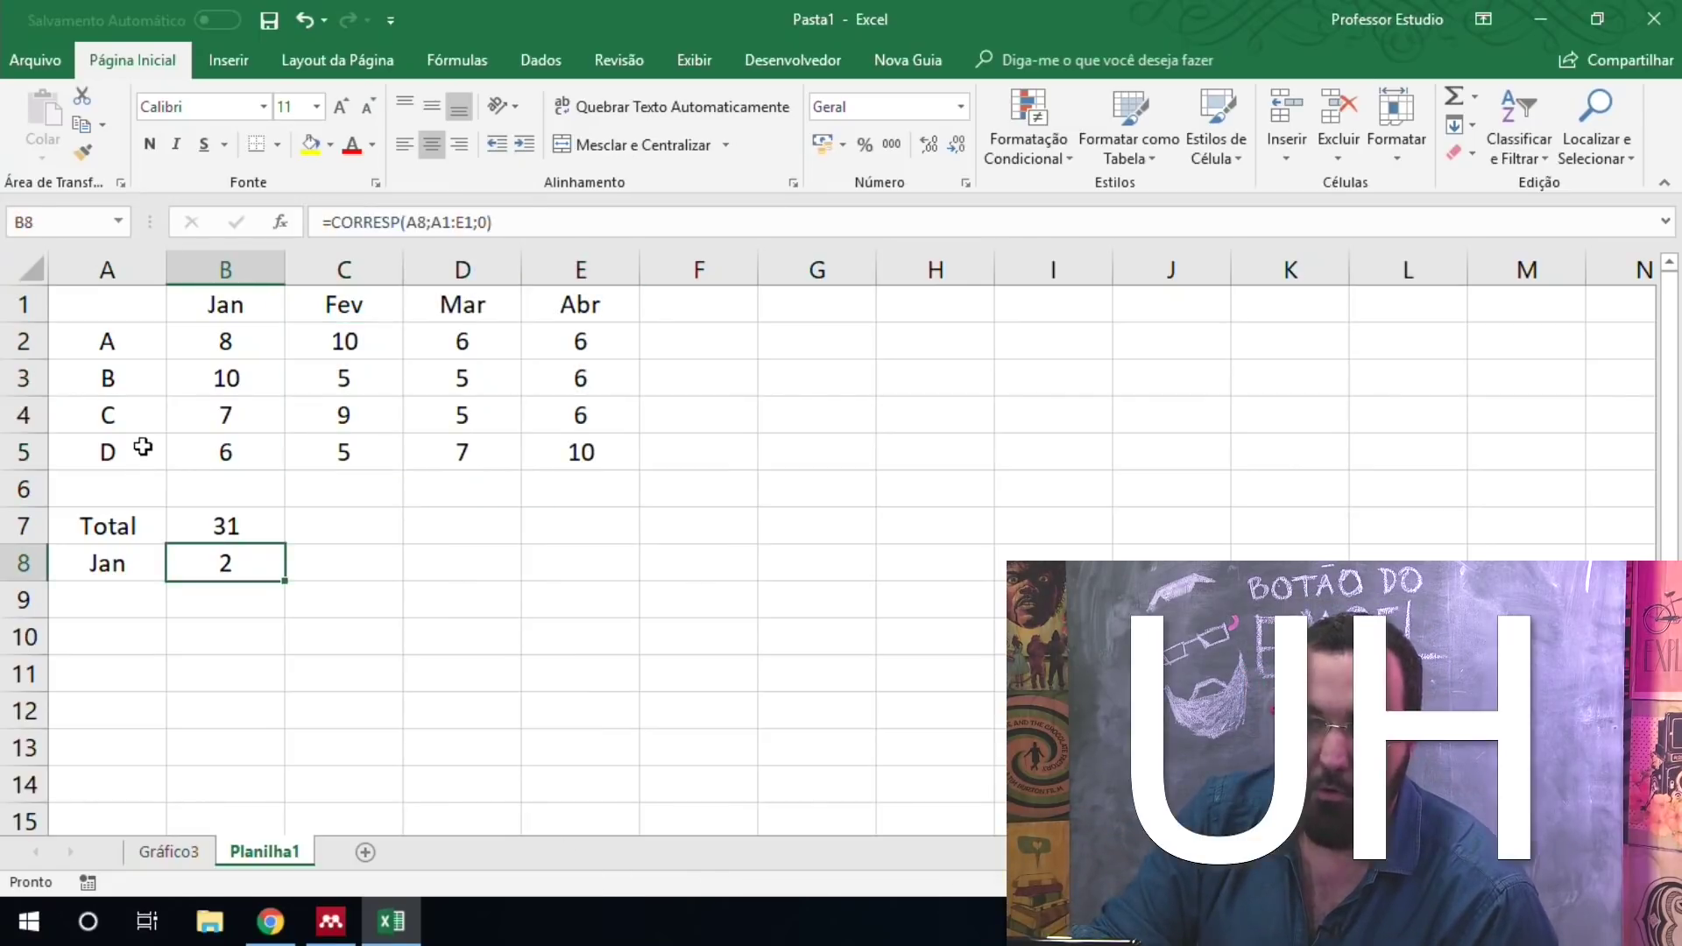
Step: Insert a blank row above the B row of the table
{"action": "left_click", "coordinate": [97, 426]}
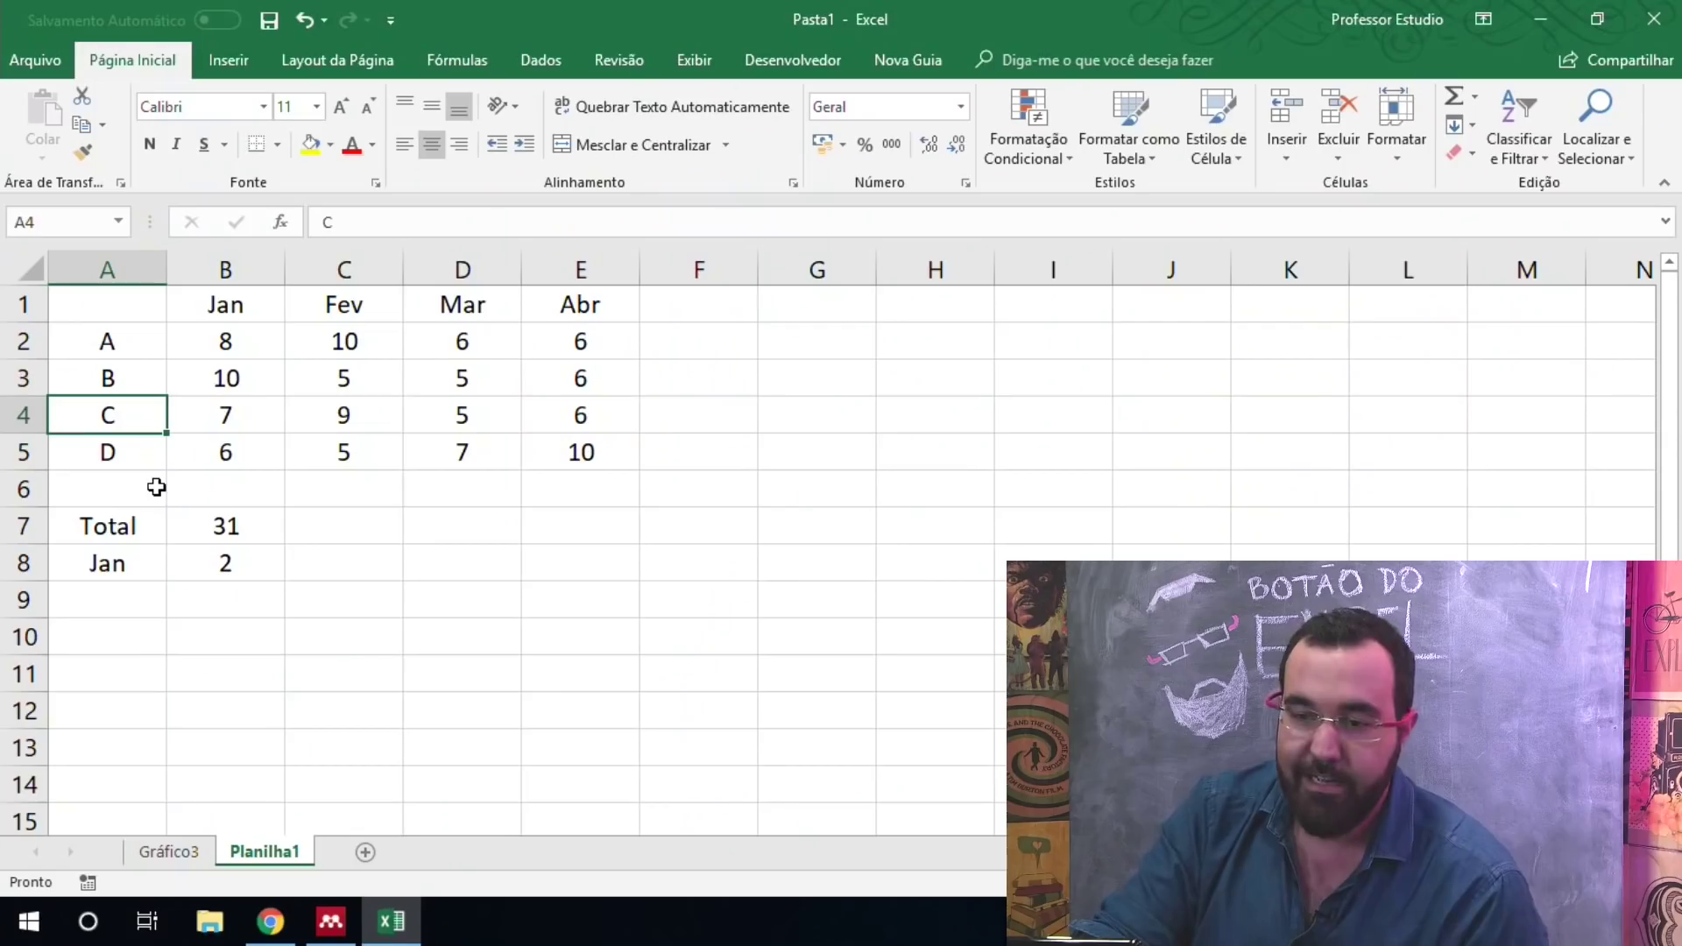
{"action": "left_click", "coordinate": [23, 378]}
{"action": "right_click", "coordinate": [25, 377]}
{"action": "left_click", "coordinate": [112, 556]}
Step: Move the C row's data A5:E5 into the blank row 3 and delete the emptied row 5
{"action": "left_click_drag", "start_coordinate": [106, 451], "coordinate": [544, 458]}
{"action": "key", "text": "ctrl+x"}
{"action": "key", "text": "Up"}
{"action": "key", "text": "Up"}
{"action": "key", "text": "ctrl+v"}
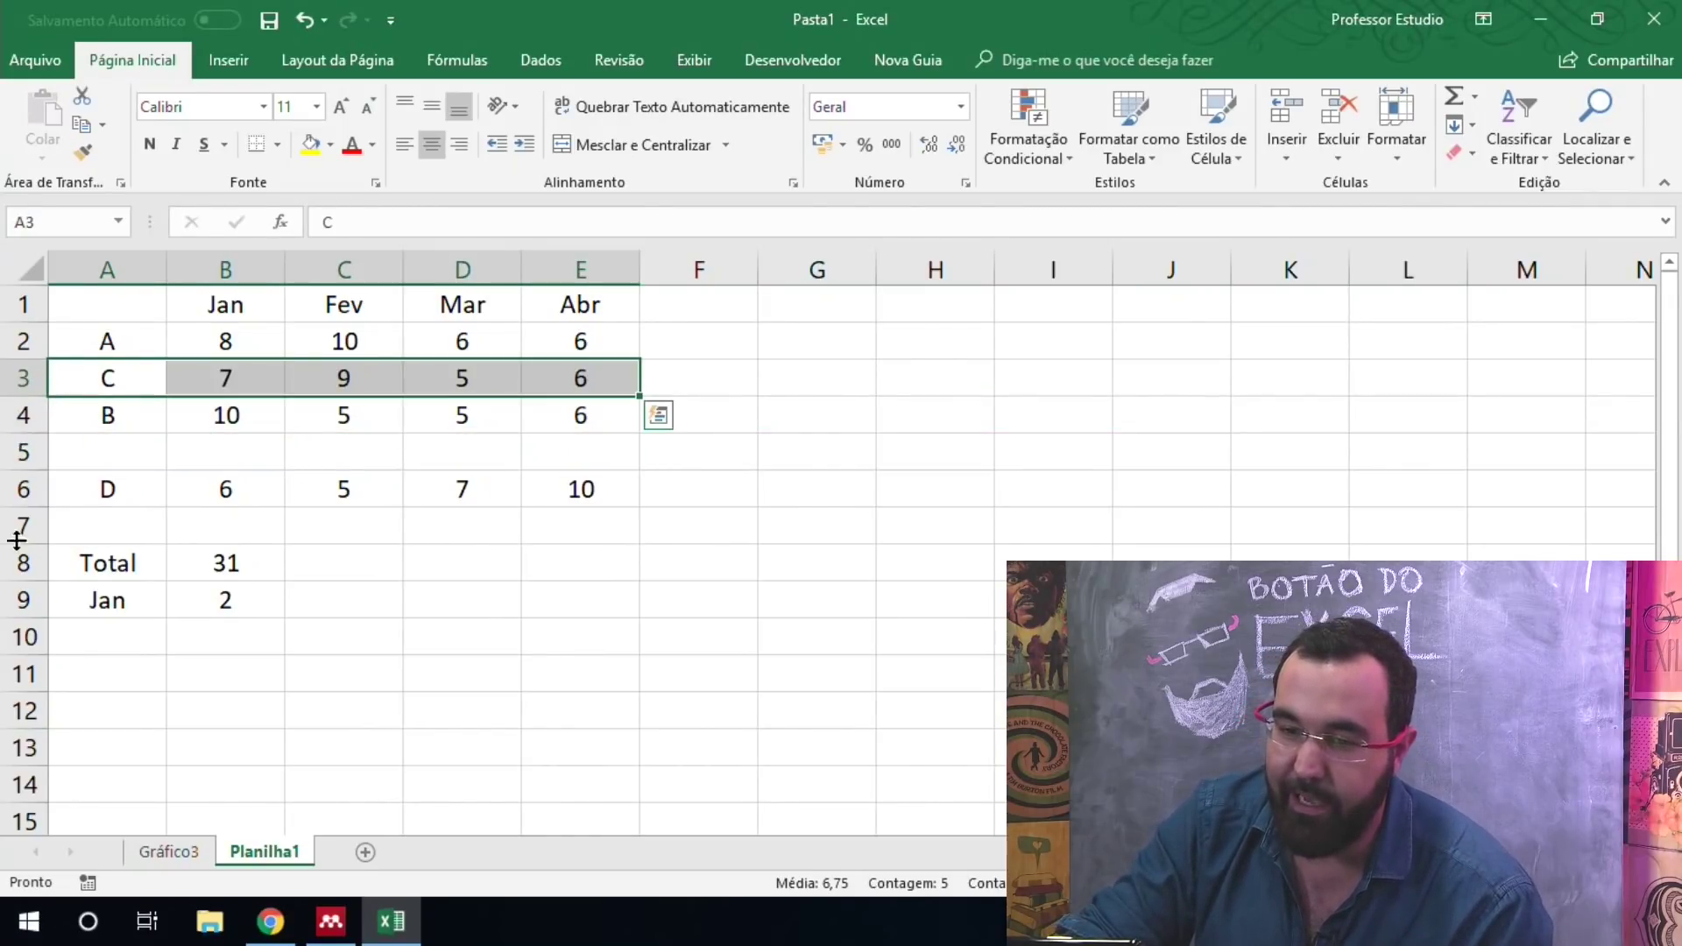
{"action": "right_click", "coordinate": [23, 452]}
{"action": "left_click", "coordinate": [76, 644]}
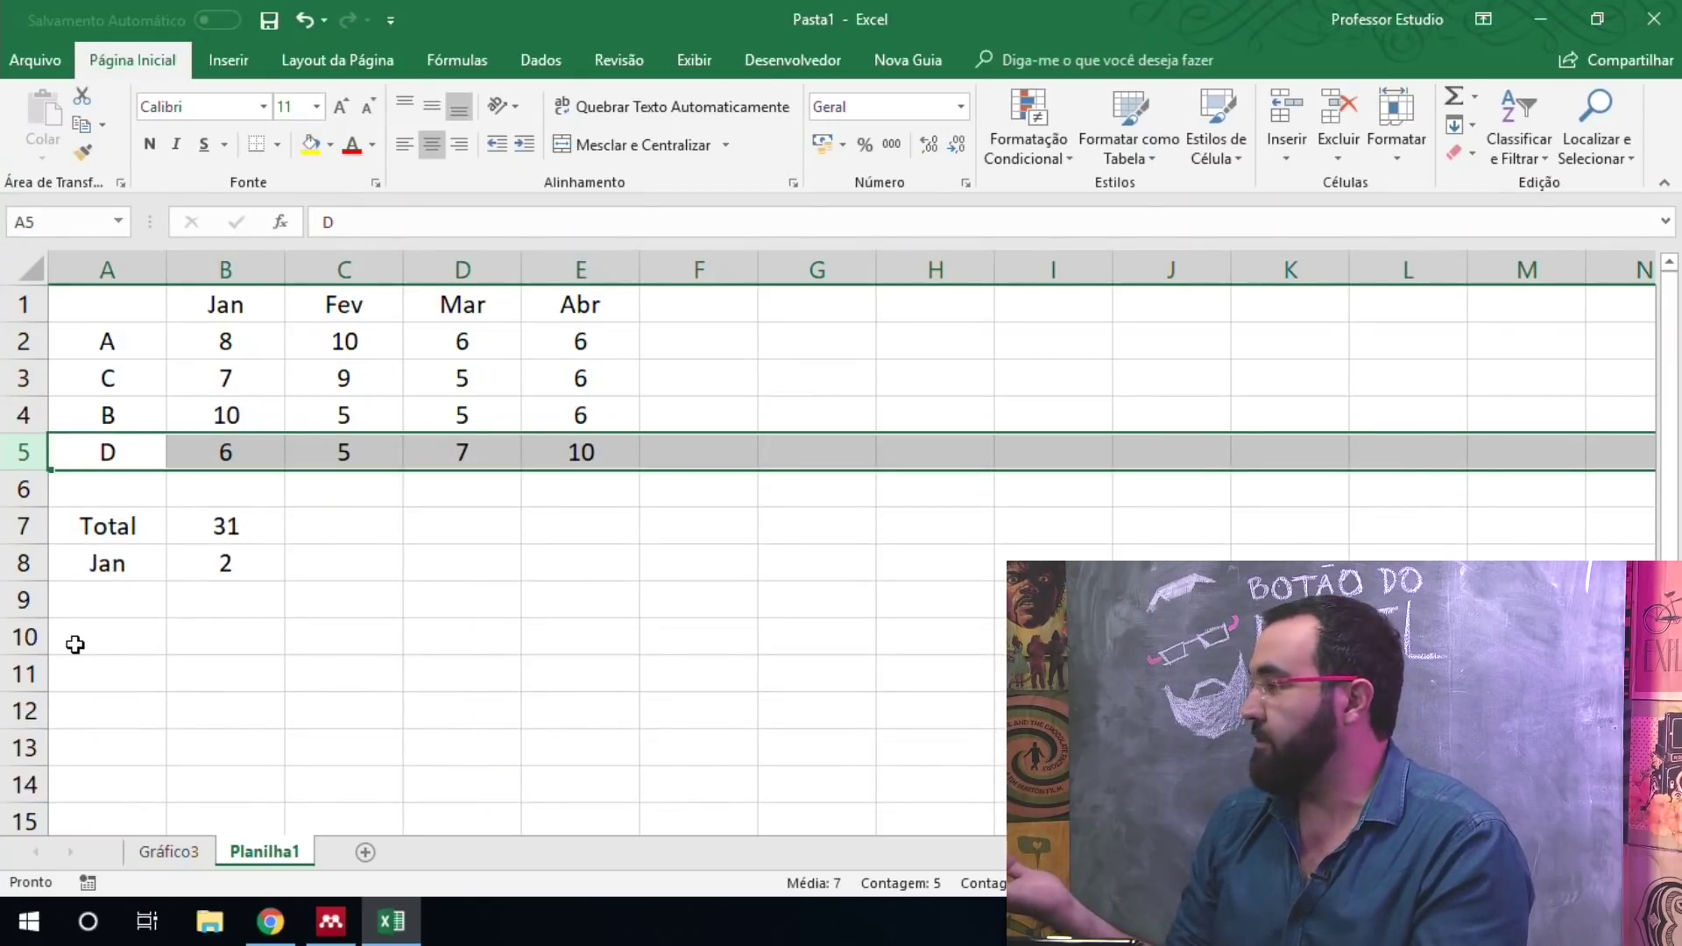
Step: Undo the row deletion, the move of the C data and the row insertion, and clear the cut marker
{"action": "left_click", "coordinate": [299, 21]}
{"action": "left_click", "coordinate": [300, 23]}
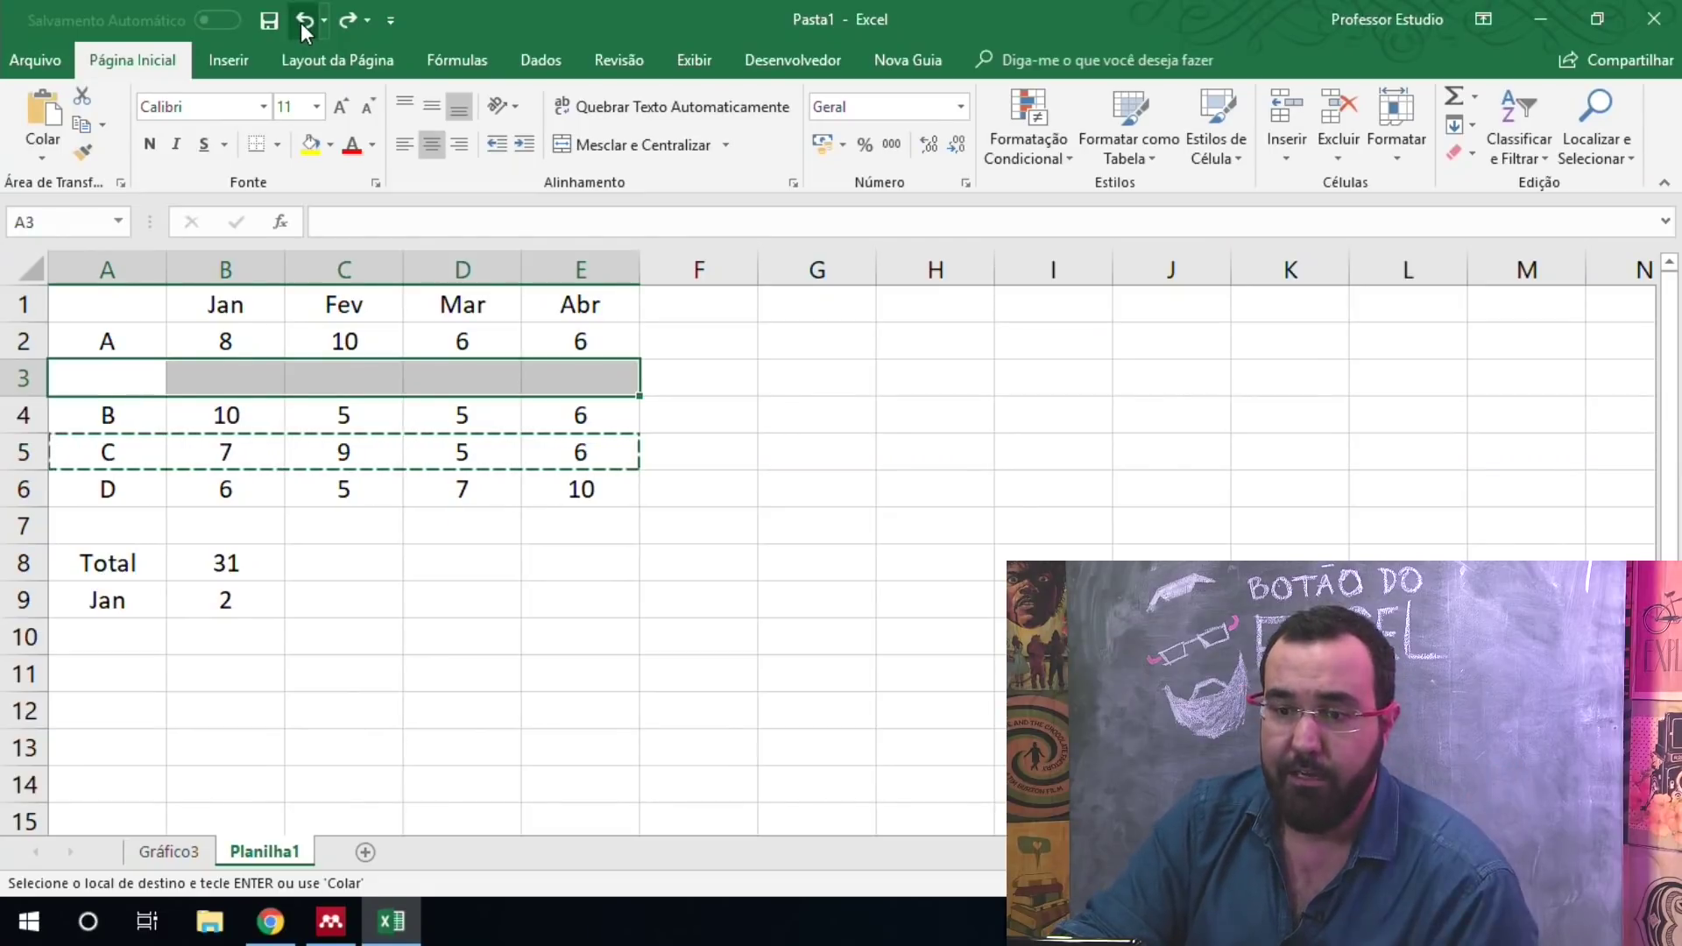
{"action": "left_click", "coordinate": [301, 23]}
{"action": "left_click", "coordinate": [528, 462]}
{"action": "key", "text": "Escape"}
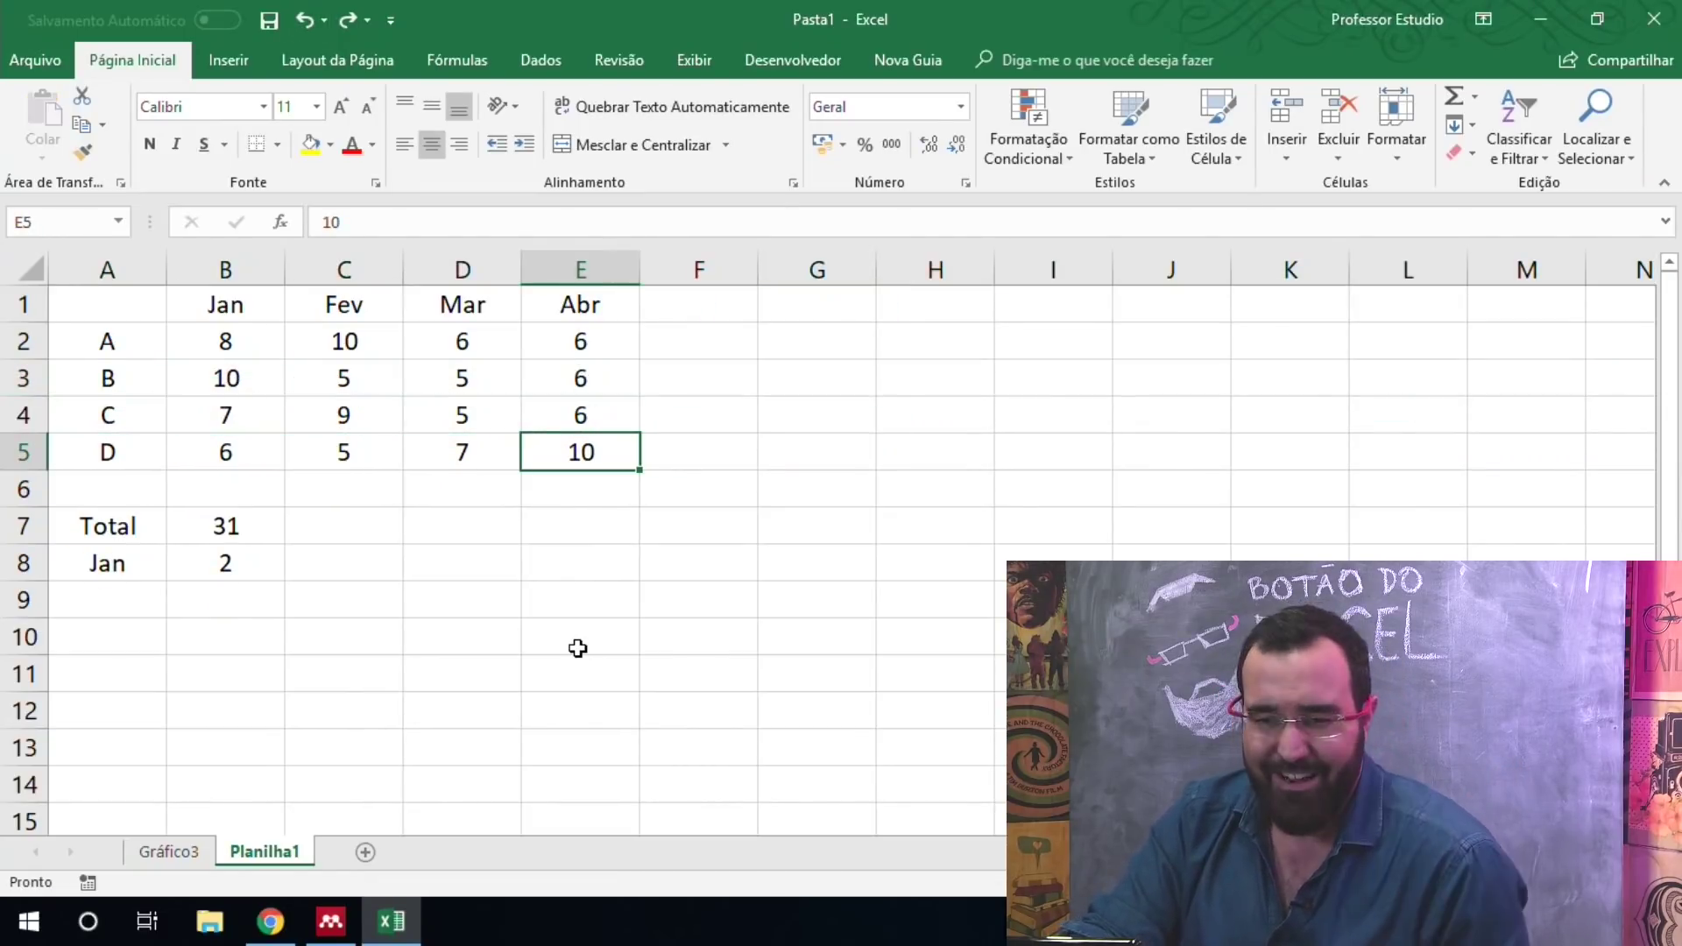
Step: Reorder the table by moving the C row above the B row and the Mar column before the Jan column, shifting the other cells
{"action": "left_click_drag", "start_coordinate": [104, 412], "coordinate": [225, 378]}
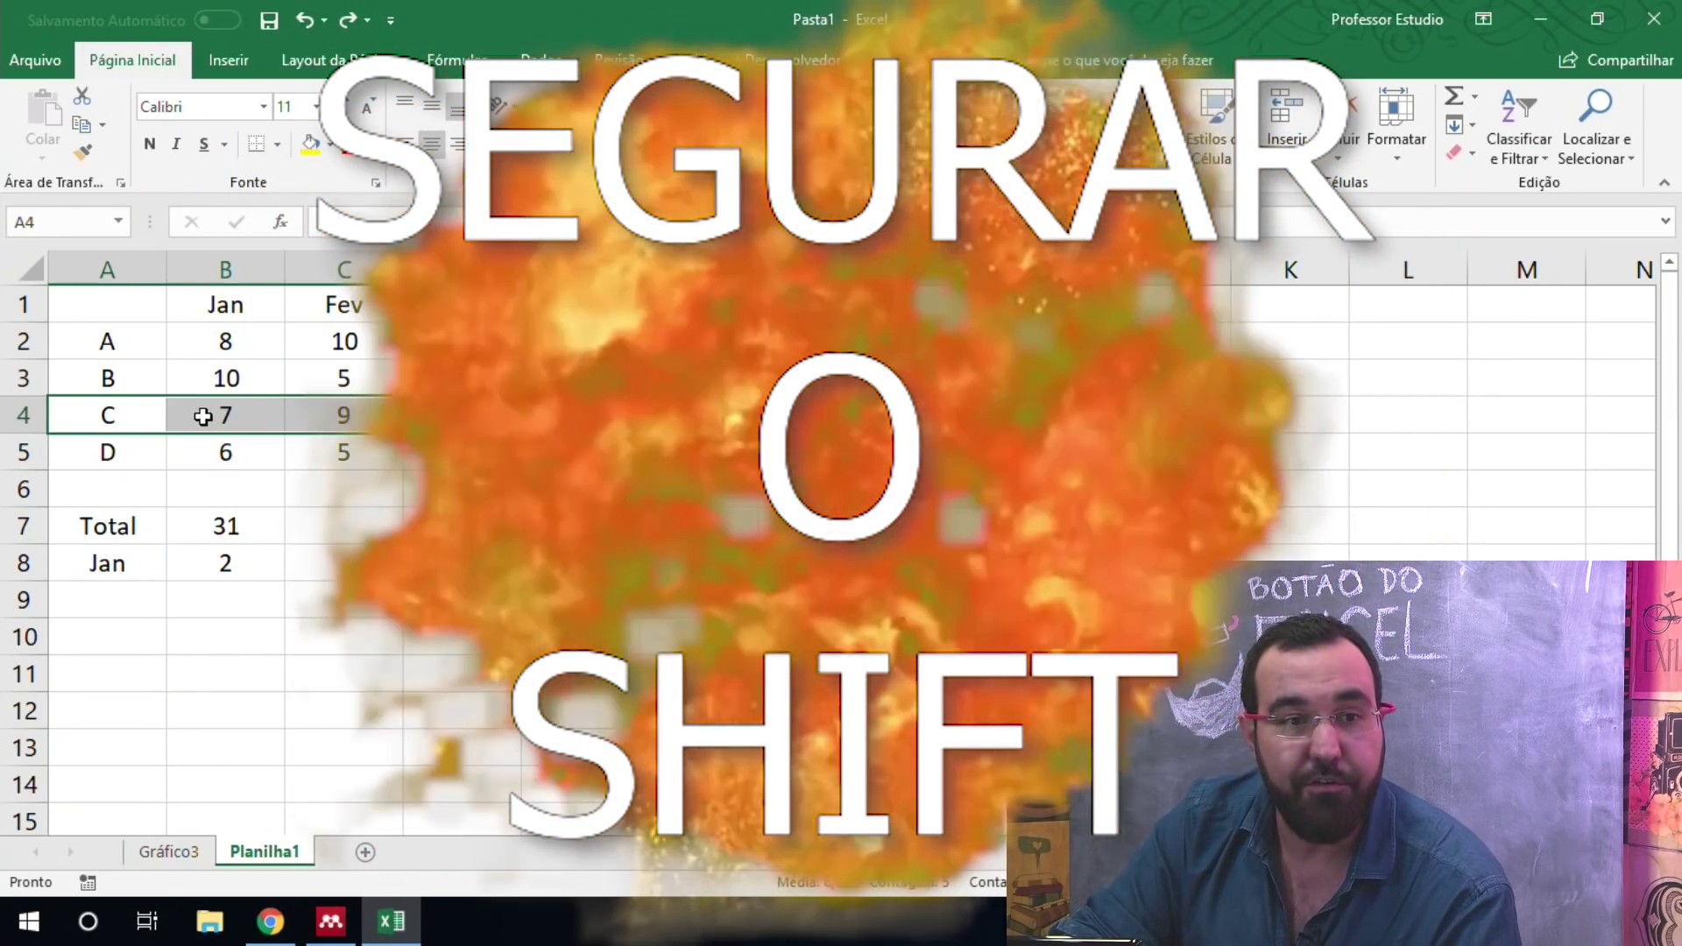
{"action": "left_click_drag", "start_coordinate": [203, 417], "coordinate": [222, 338]}
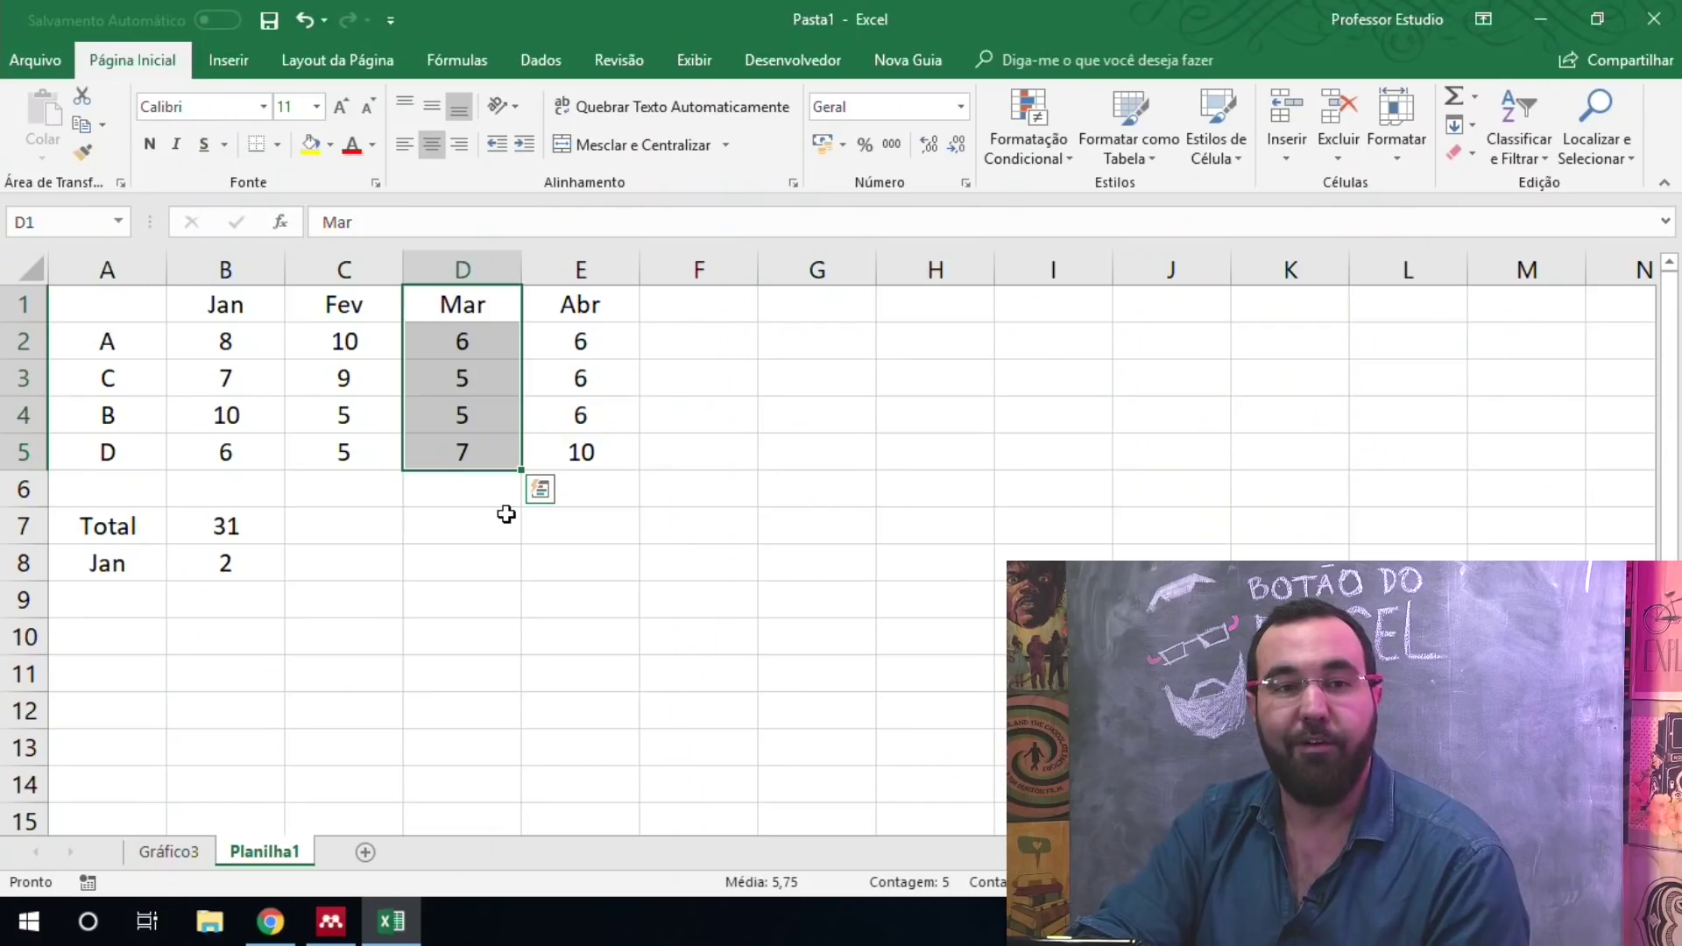
{"action": "left_click_drag", "start_coordinate": [519, 344], "coordinate": [520, 346]}
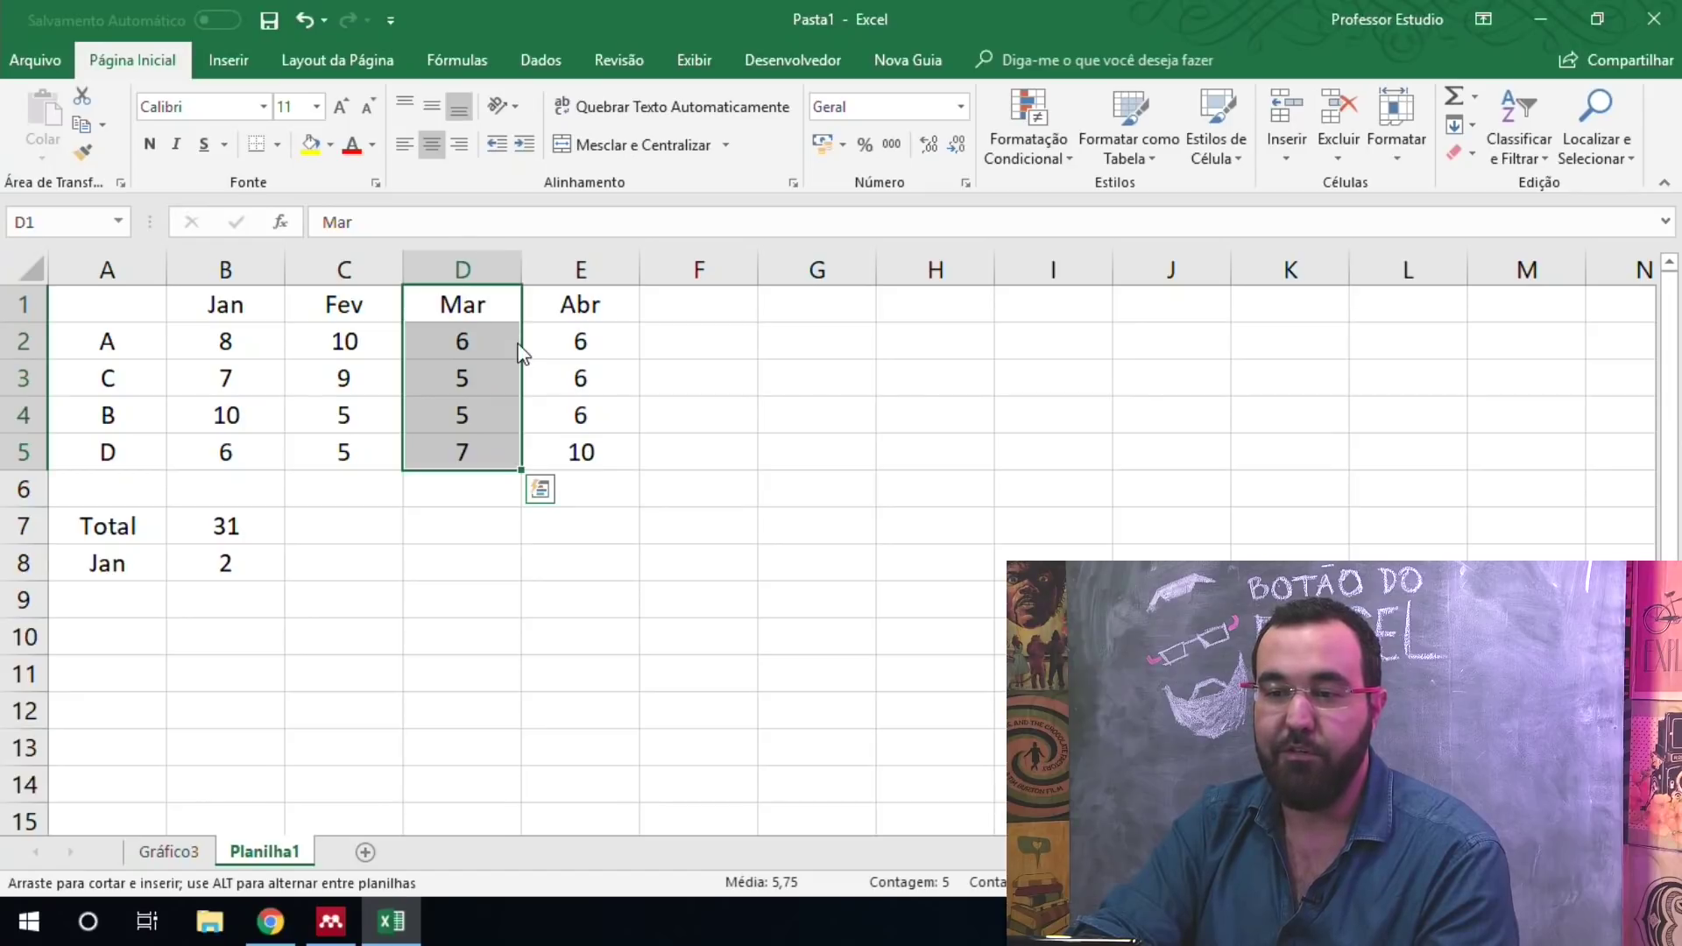
{"action": "left_click_drag", "start_coordinate": [338, 342], "coordinate": [180, 307]}
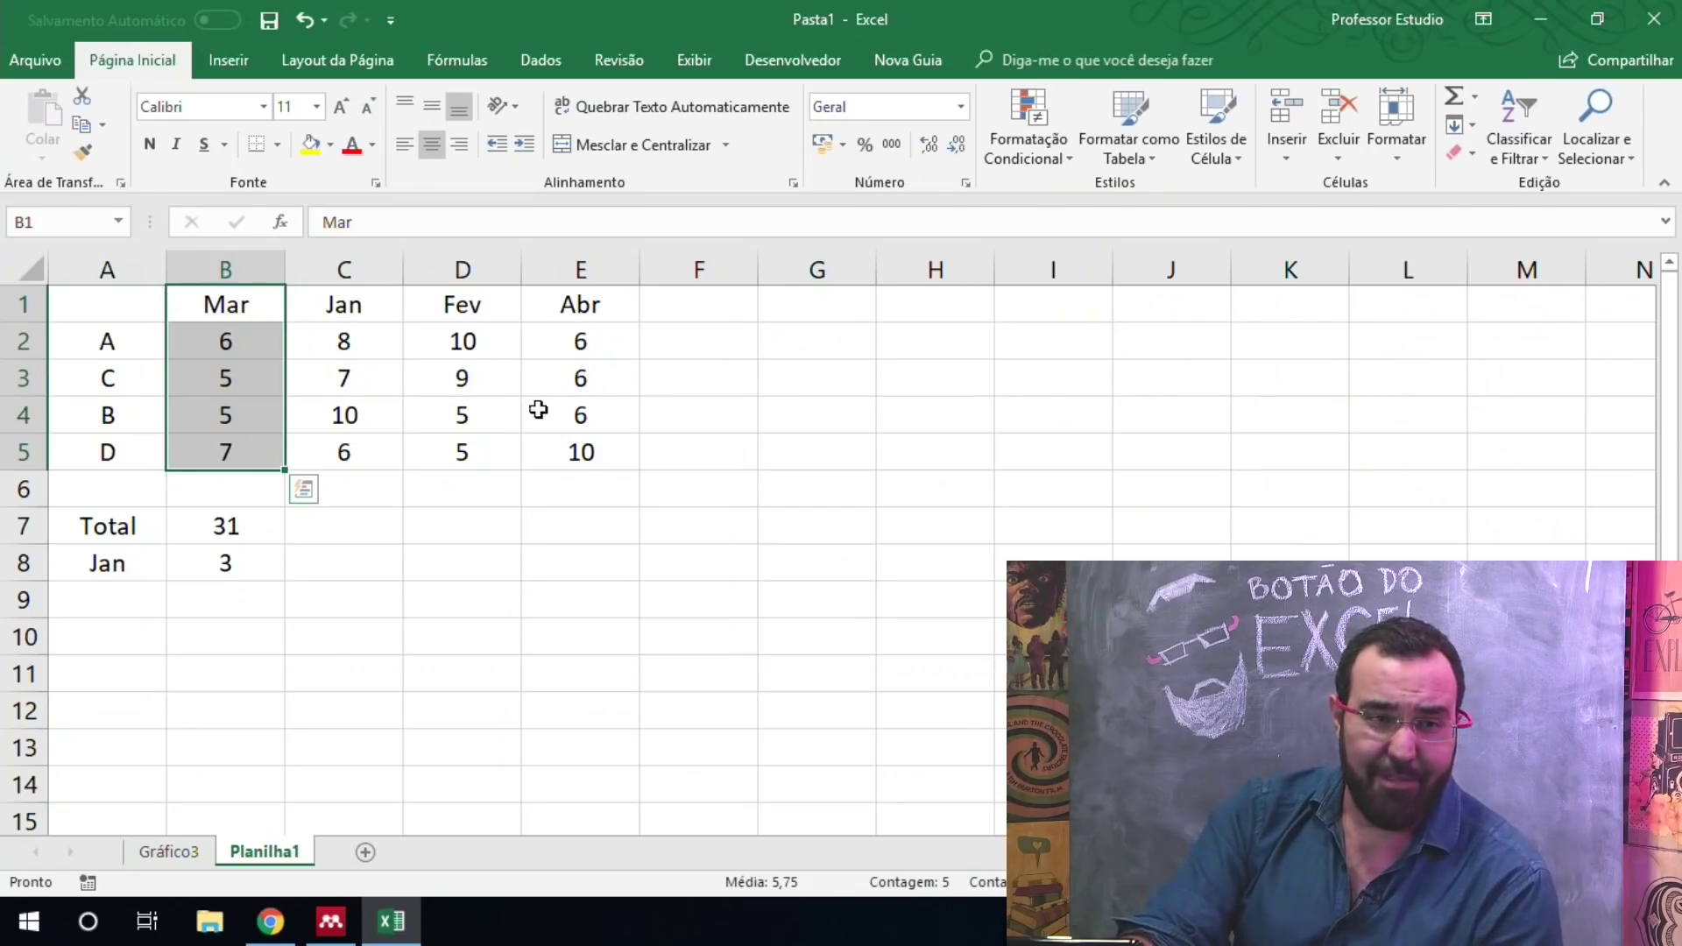
Step: Evaluate the A8 and A1:E1 arguments inside the CORRESP formula of cell B8 into their literal values
{"action": "double_click", "coordinate": [262, 523]}
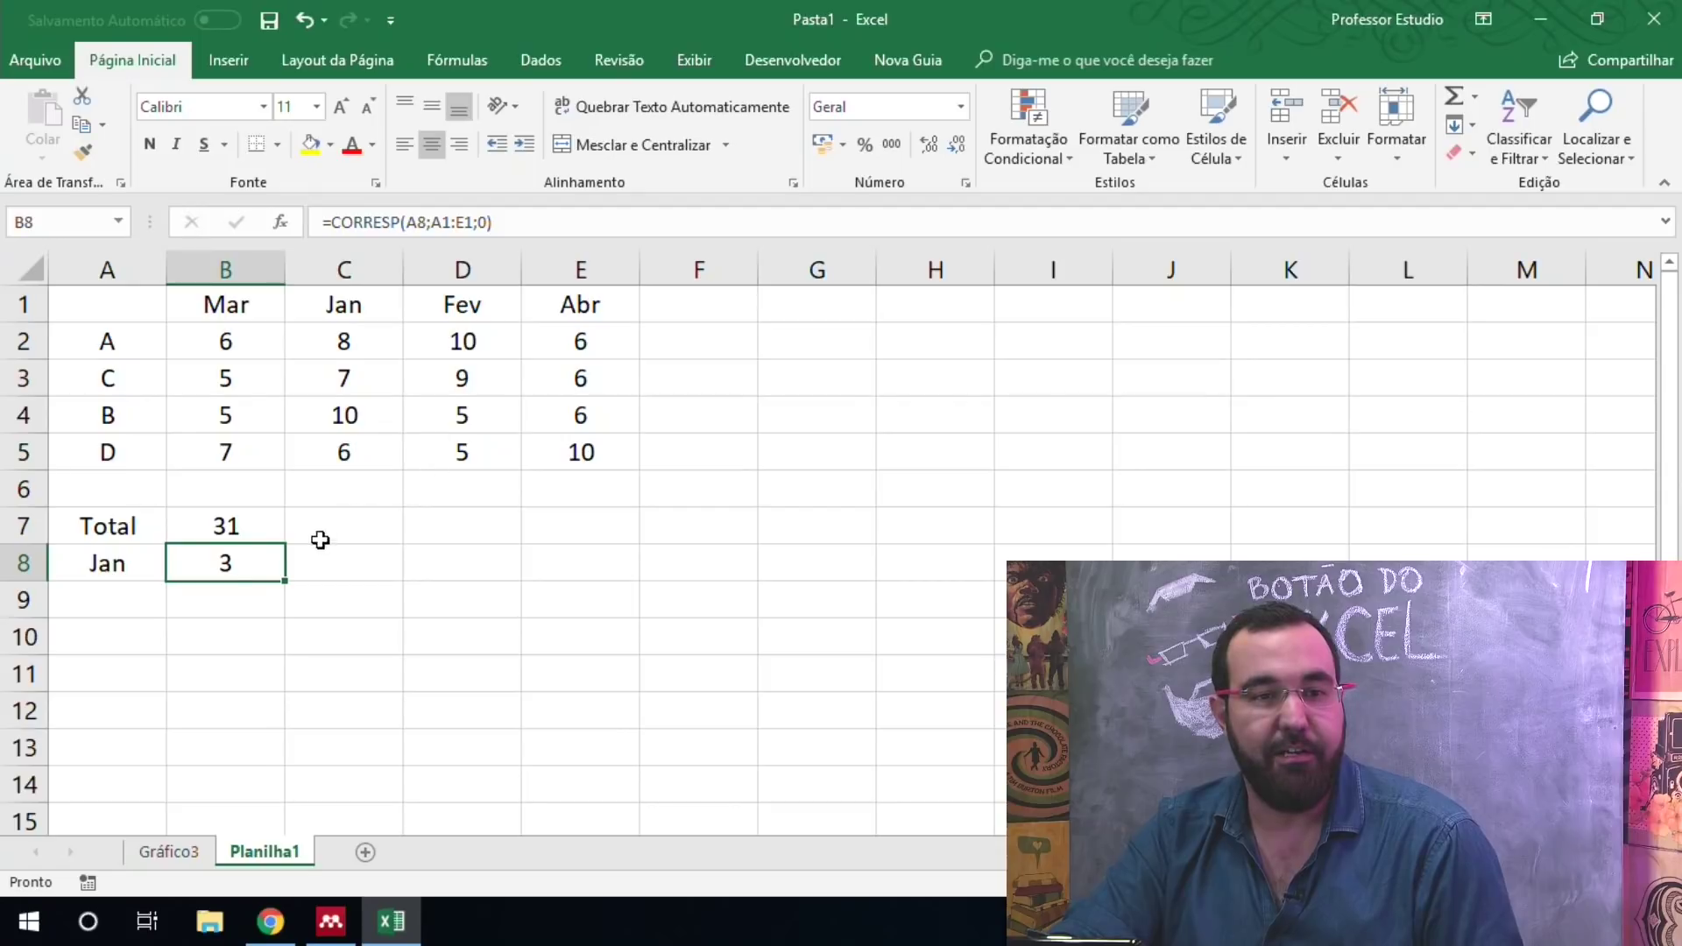
{"action": "double_click", "coordinate": [237, 563]}
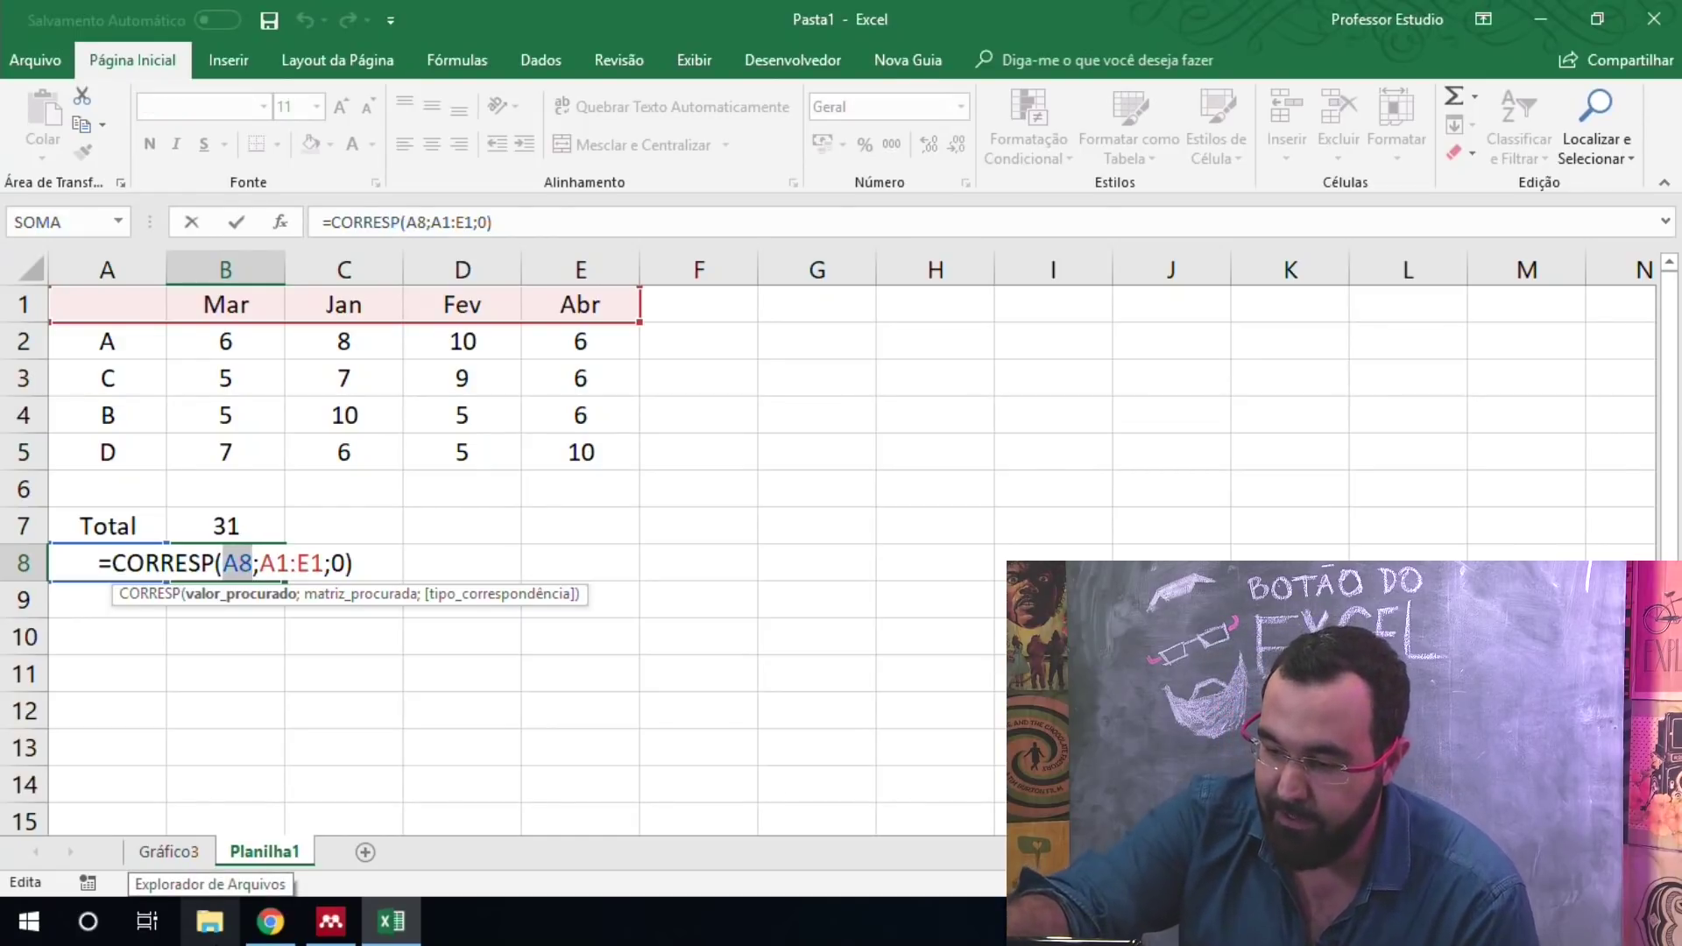
{"action": "key", "text": "F9"}
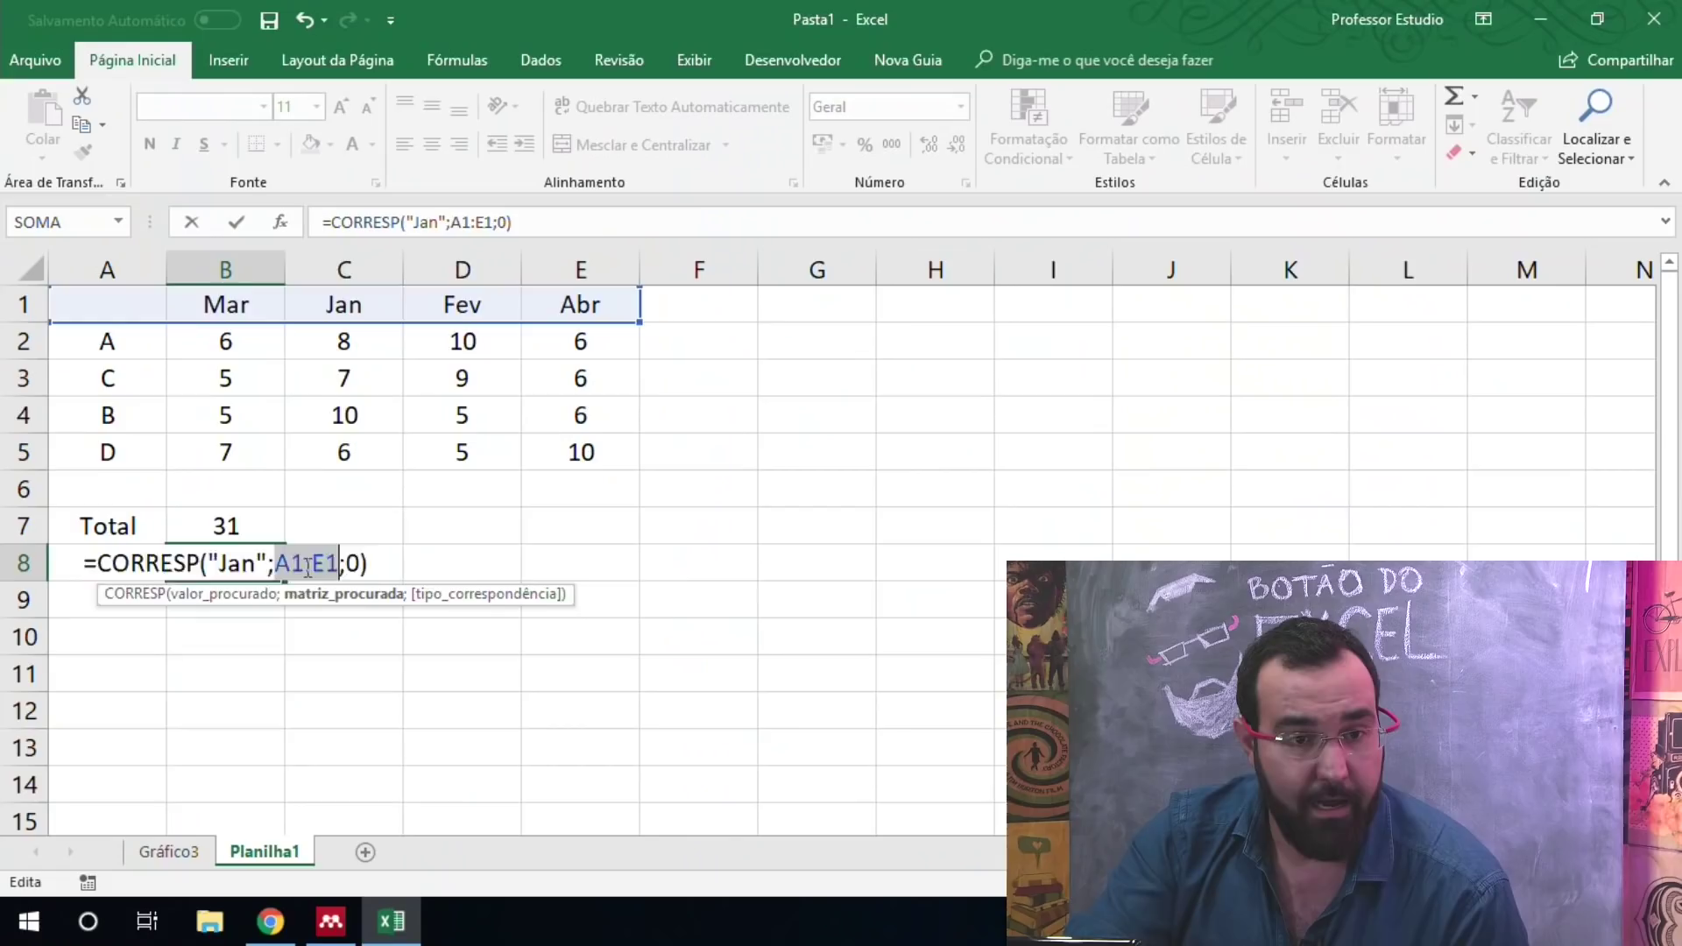
{"action": "key", "text": "F9"}
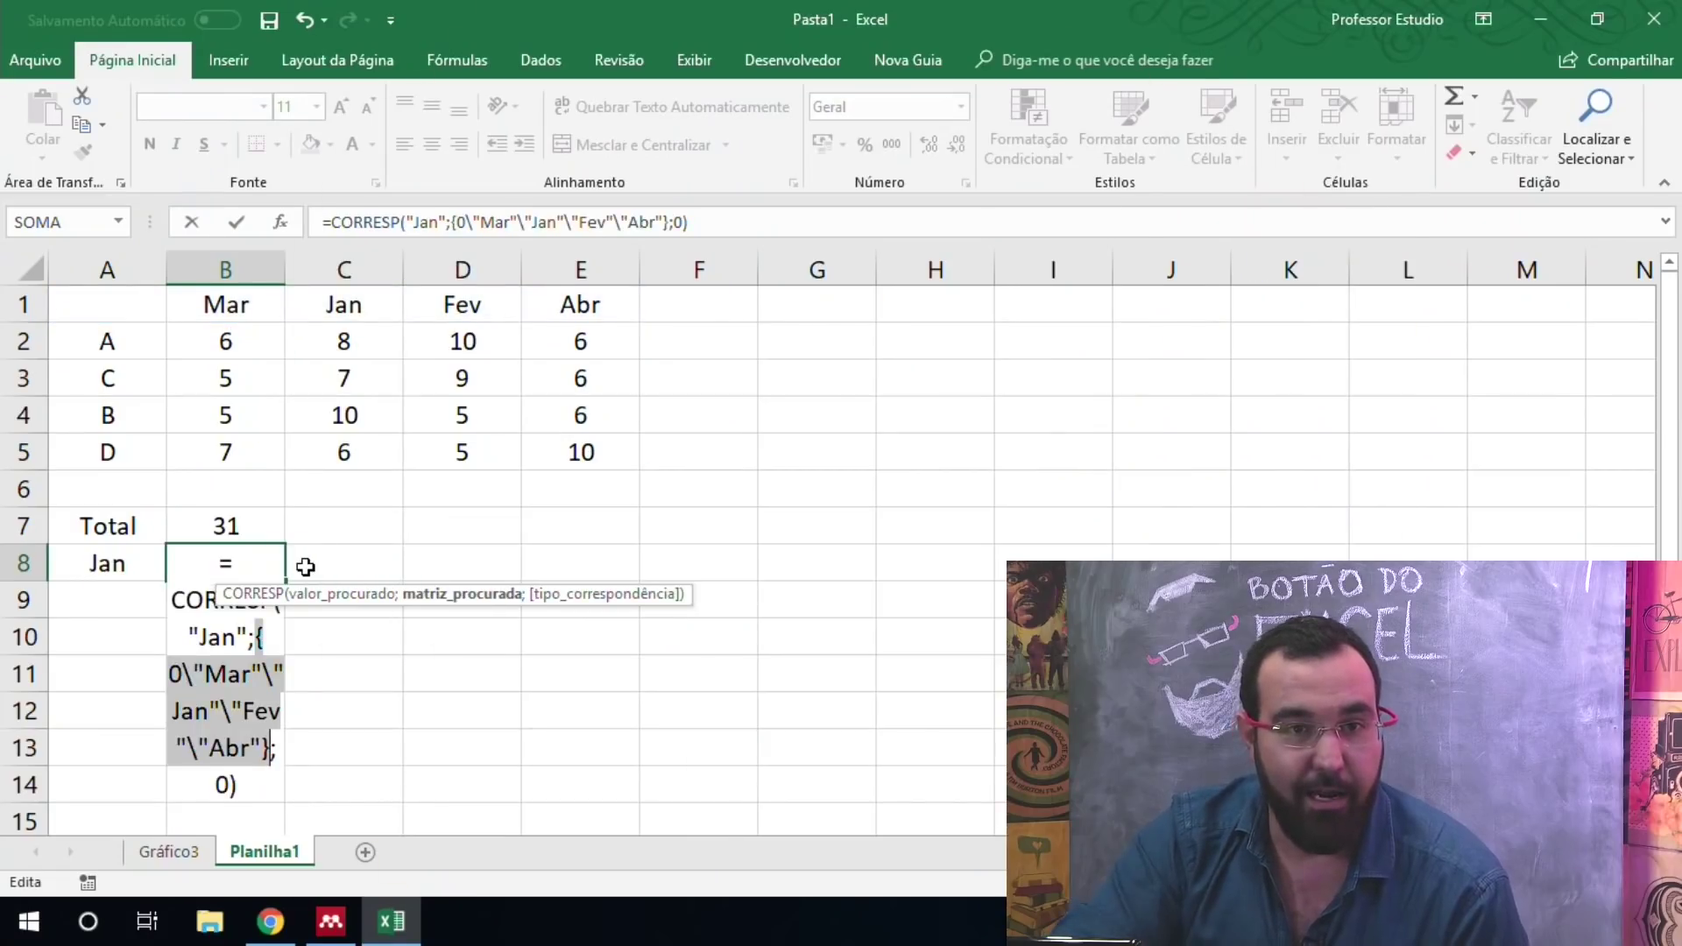